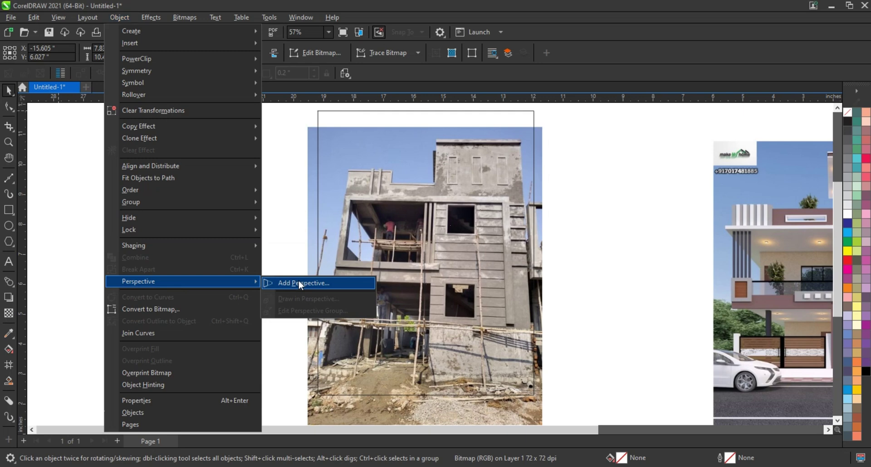
- Add perspective to the building photo and pull its two upper corners outward until the facade's verticals look straight
click(298, 283)
scroll(467, 298, down, 1)
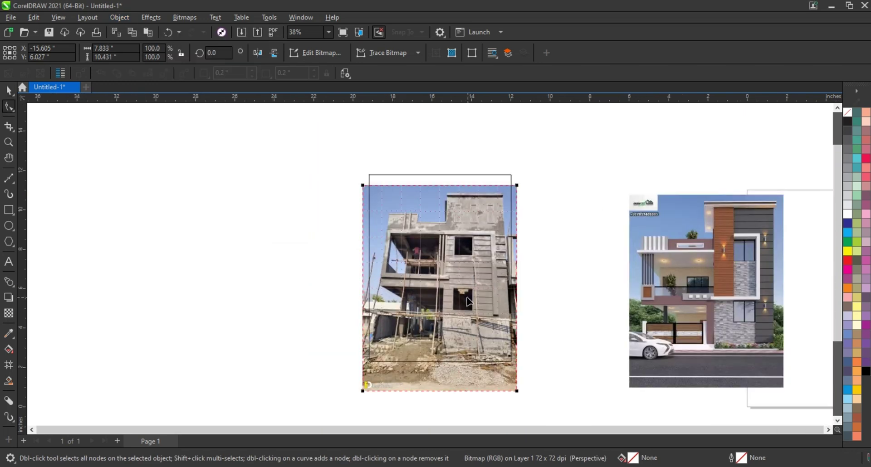
drag(358, 185, 335, 182)
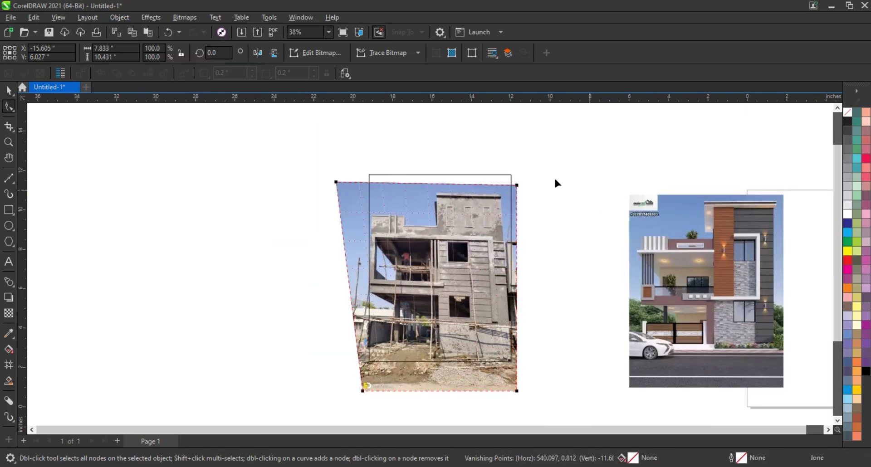
drag(520, 183, 529, 183)
drag(335, 182, 330, 183)
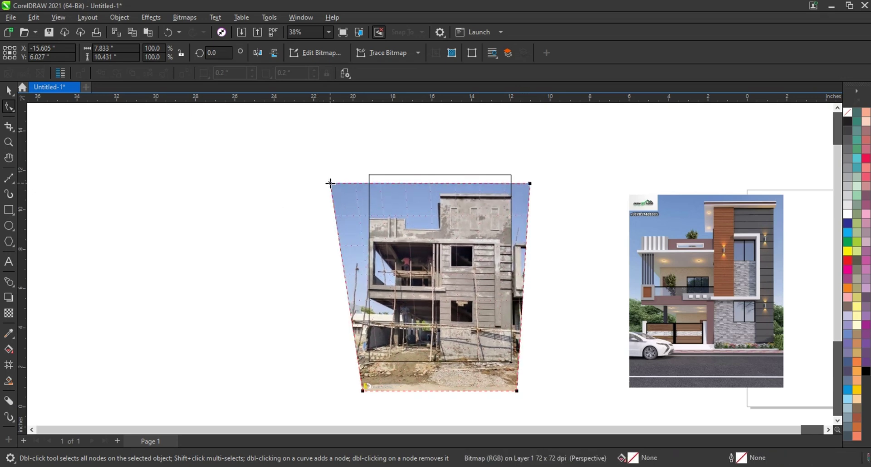
- Stretch the photo upward to a height of about 11.57 inches and remove the guide rectangle around the building
click(6, 93)
drag(430, 180, 430, 162)
key(Escape)
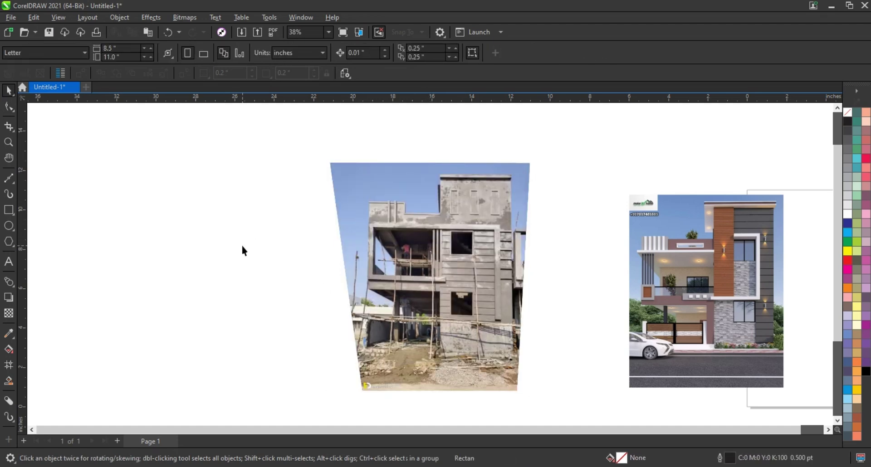
- Draw a rectangle about 7.21 inches wide over the parapet and another about 3.56 by 2.03 inches over the upper tower wall
drag(355, 161, 531, 282)
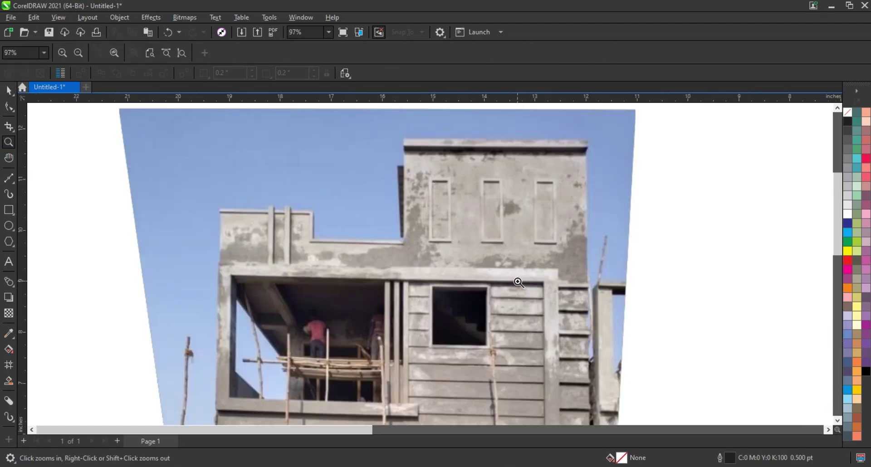
drag(649, 316, 648, 315)
click(9, 210)
drag(107, 250, 191, 342)
drag(715, 358, 723, 362)
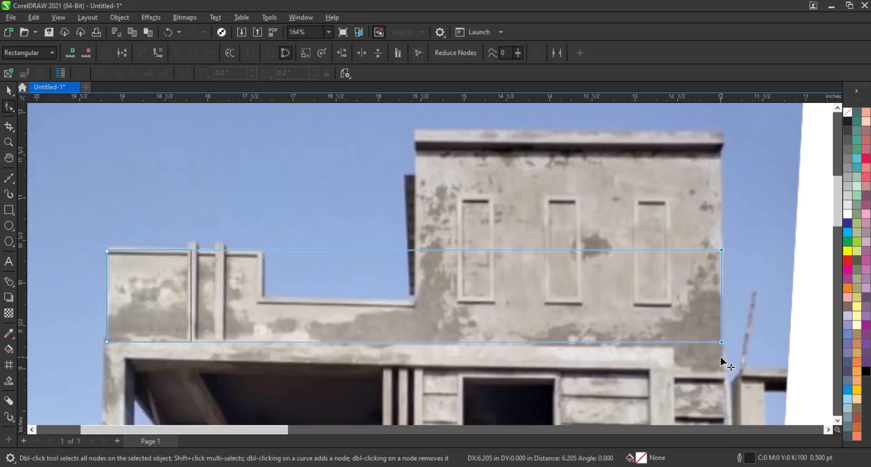
drag(702, 300, 724, 304)
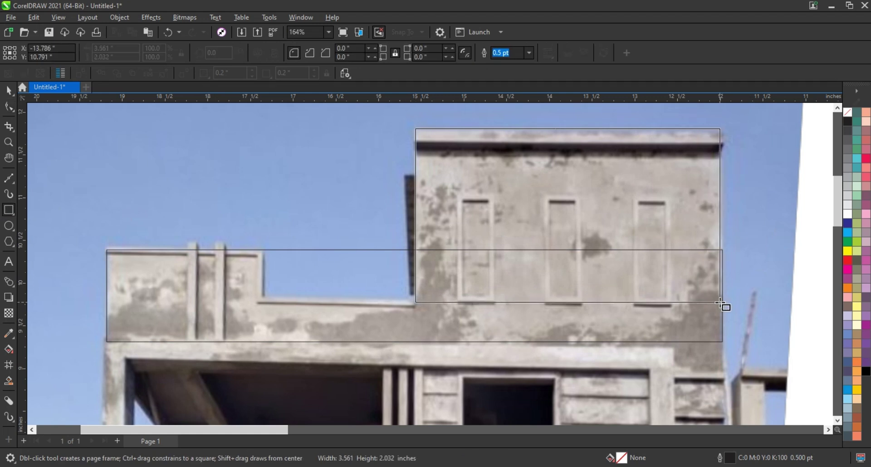
- Mirror a copy of the tower rectangle over the gap beside it, and weld the original tower and parapet rectangles into one outline
key(space)
shift+click(468, 325)
click(723, 219)
drag(726, 220, 261, 230)
shift+click(461, 331)
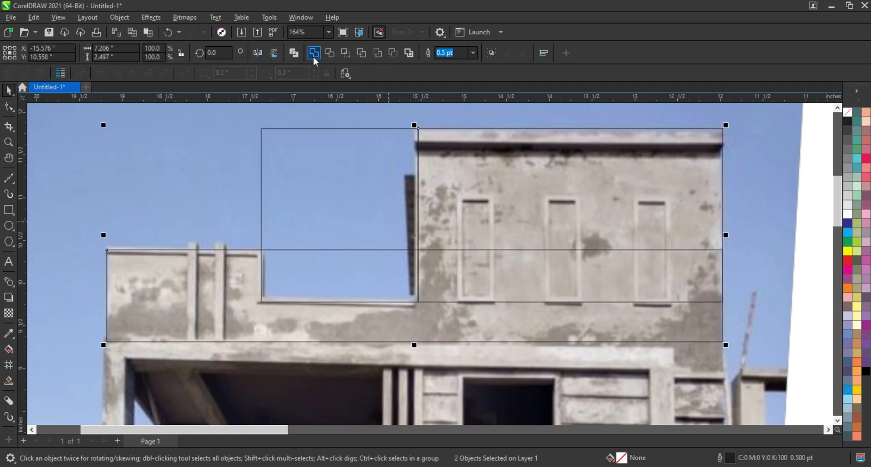
click(314, 52)
- Cut the parapet gap out of the welded outline using the mirrored rectangle, and delete that rectangle
shift+click(325, 183)
click(330, 52)
key(Delete)
scroll(502, 257, down, 5)
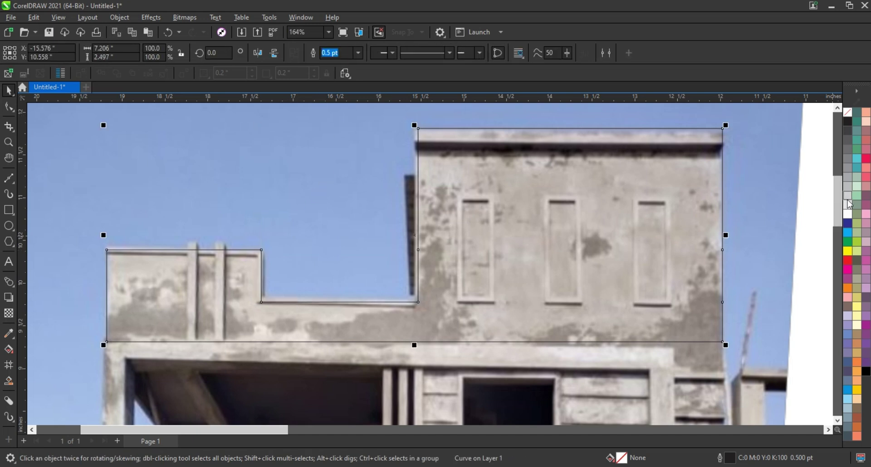
- Draw a rectangle about 0.43 by 1.29 inches around the leftmost recessed panel on the tower wall
key(z)
scroll(407, 240, up, 7)
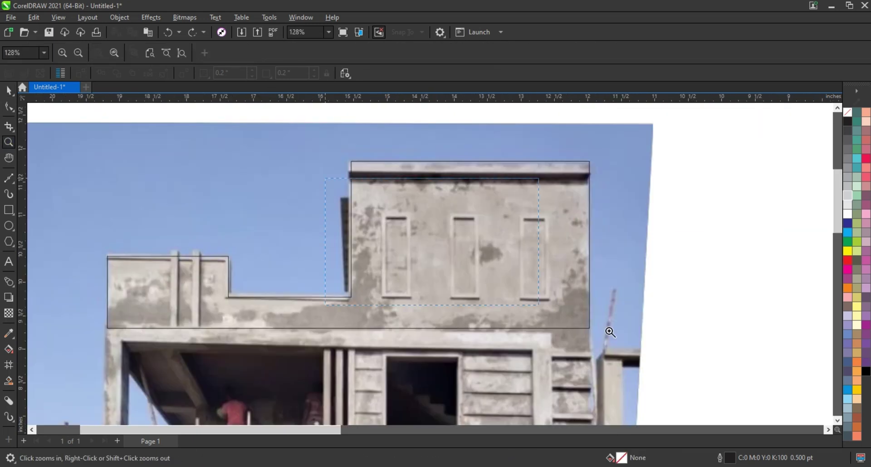
click(9, 210)
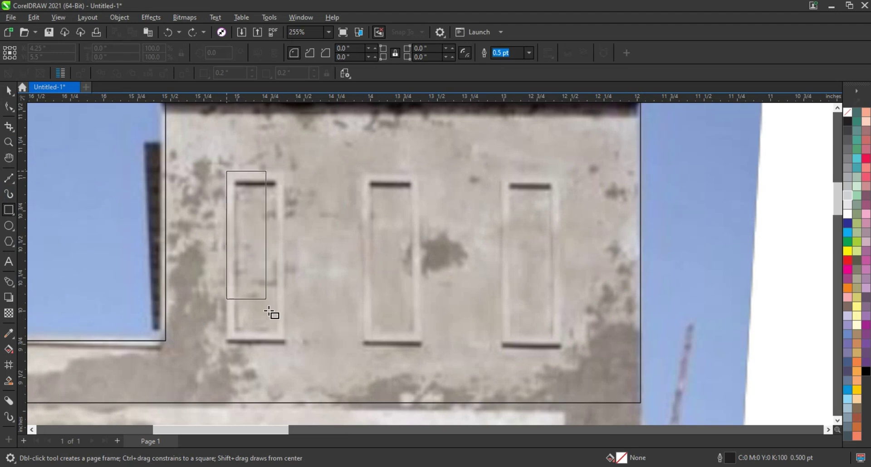
drag(267, 311, 283, 342)
- Make the panel rectangle a hollow frame using a broken-apart inward contour of about 0.055 inches, and fill it with 50% black
key(shift+F2)
click(15, 288)
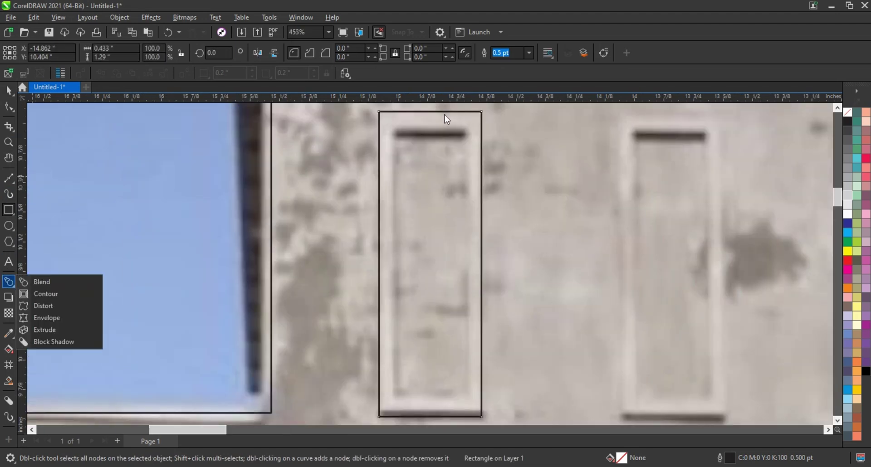
drag(433, 118, 432, 124)
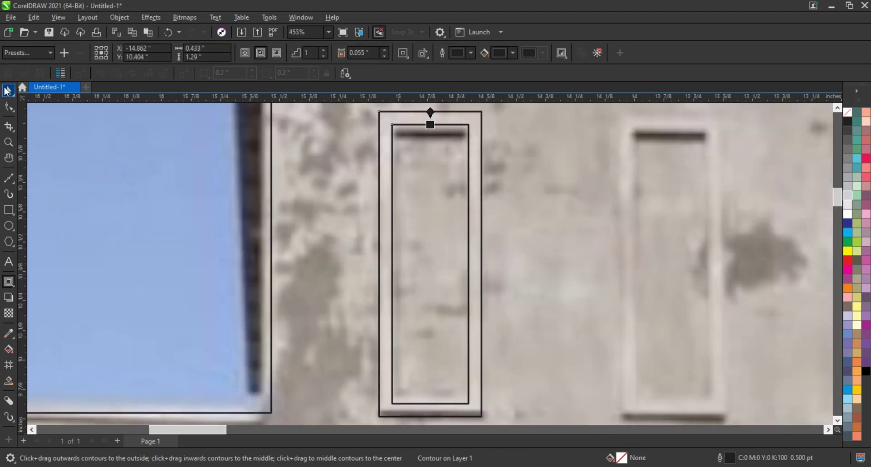
key(space)
click(119, 18)
click(151, 269)
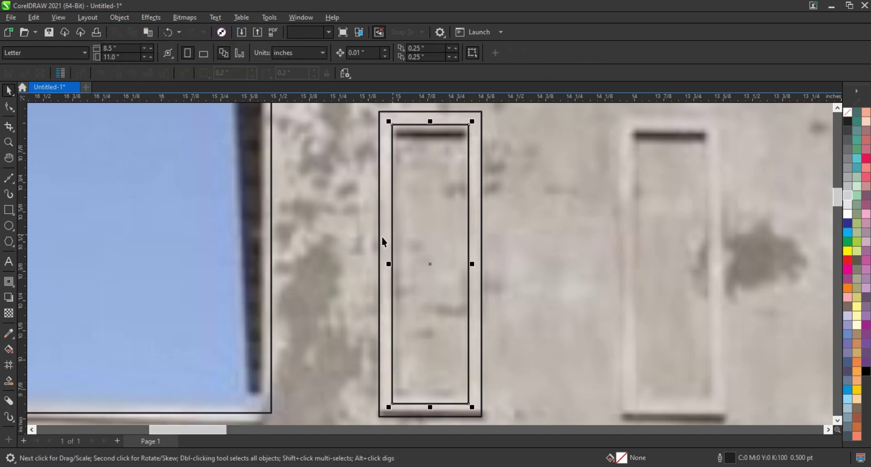
scroll(273, 221, down, 2)
- Give the panel frame a block shadow about 0.034 inches deep toward its lower right and break the shadow apart
click(8, 401)
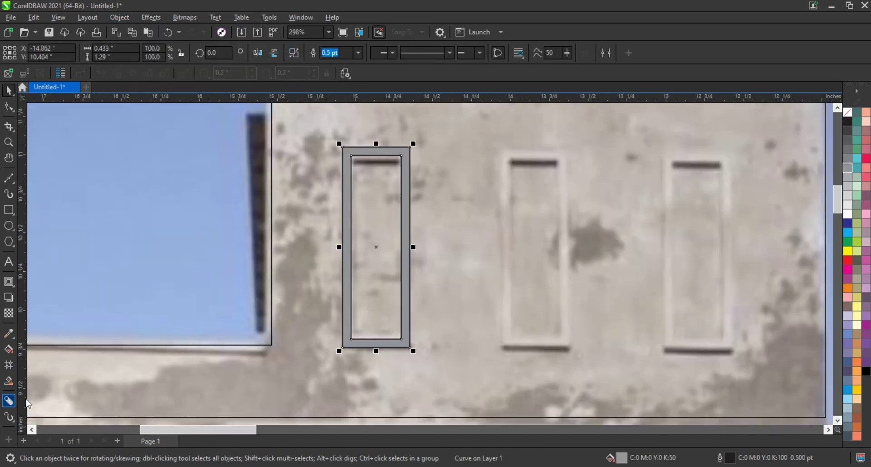
mouse_move(376, 247)
mouse_down()
mouse_move(414, 346)
mouse_move(379, 248)
mouse_up()
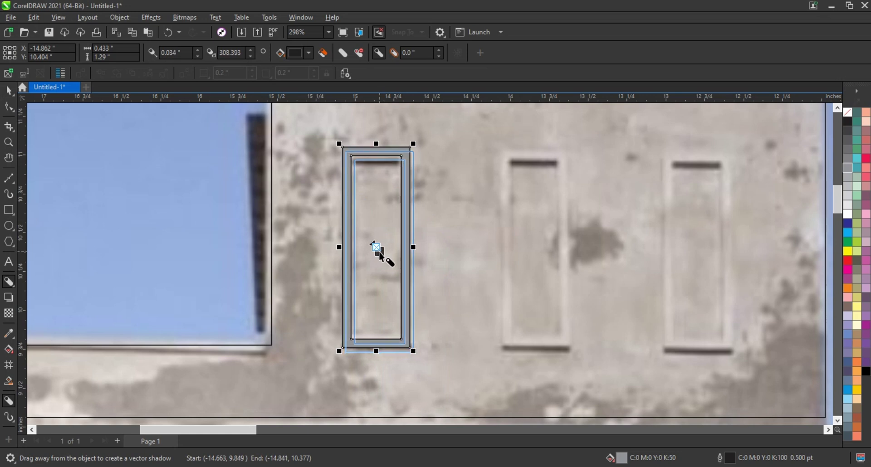
key(space)
click(120, 18)
click(151, 270)
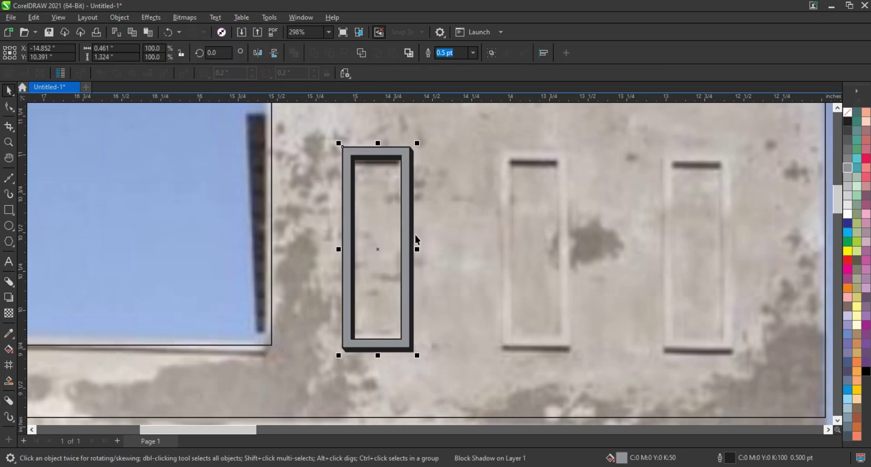
- Recolour the frame's shadow grey and copy the frame, without outlines, onto the other two panels of the tower wall
drag(370, 362, 373, 367)
key(space)
drag(847, 168, 723, 231)
scroll(724, 231, down, 5)
- Draw a horizontal guide line about 3.88 inches long across the tower's cornice and copy it to the cornice's lower edge
key(z)
click(560, 226)
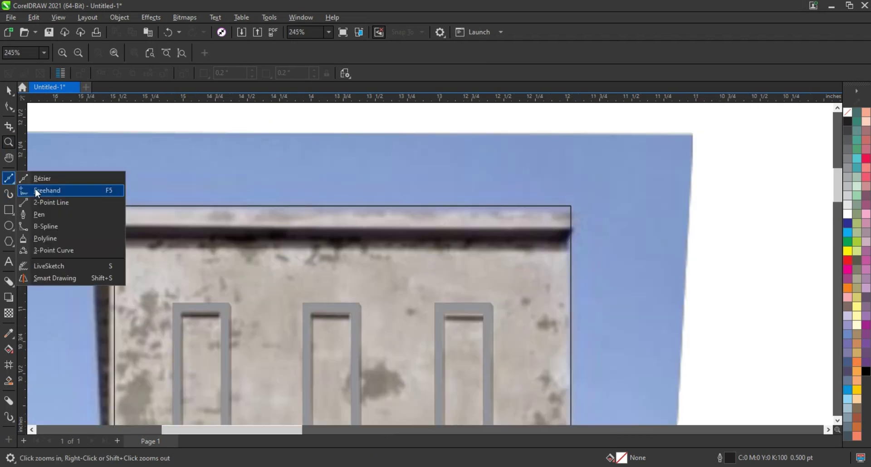
click(34, 189)
drag(98, 225, 595, 225)
drag(346, 225, 349, 241)
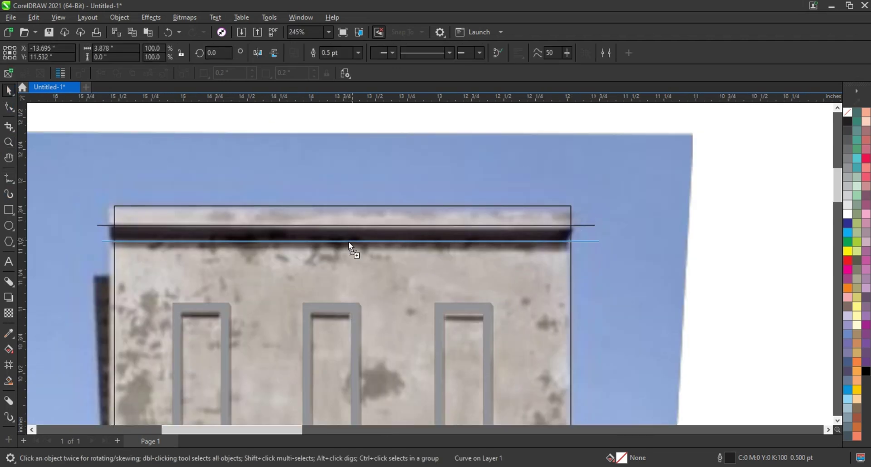
- Smart-fill both bands of the tower's cornice in blue and remove the horizontal guide lines
click(9, 381)
click(149, 233)
key(space)
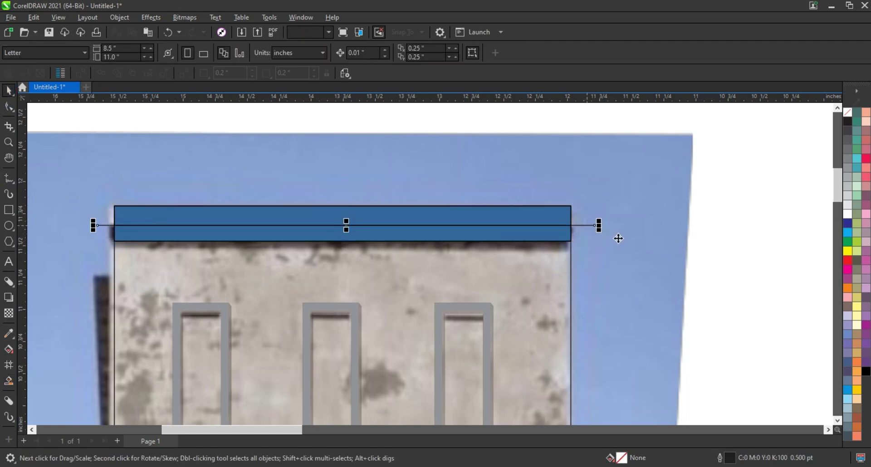
key(F4)
- Add a one-step inward contour of about 0.059 inches to the parapet and tower outline and break it apart
key(z)
click(294, 215)
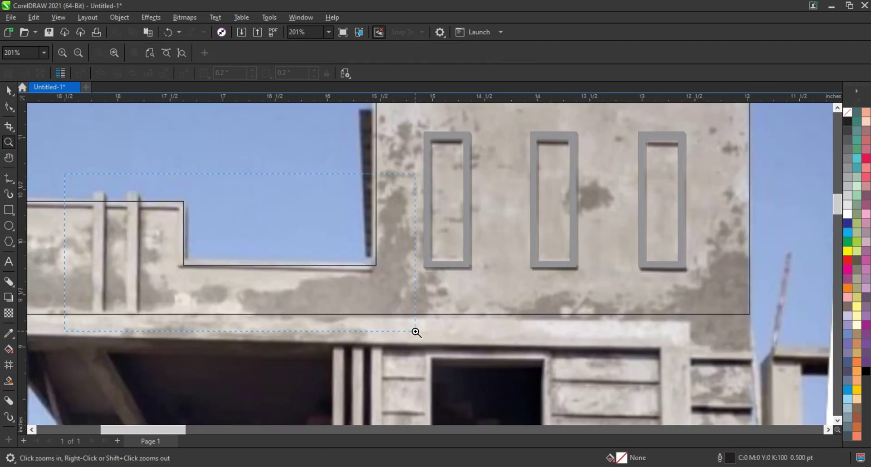
drag(416, 331, 416, 331)
key(space)
key(shift+F2)
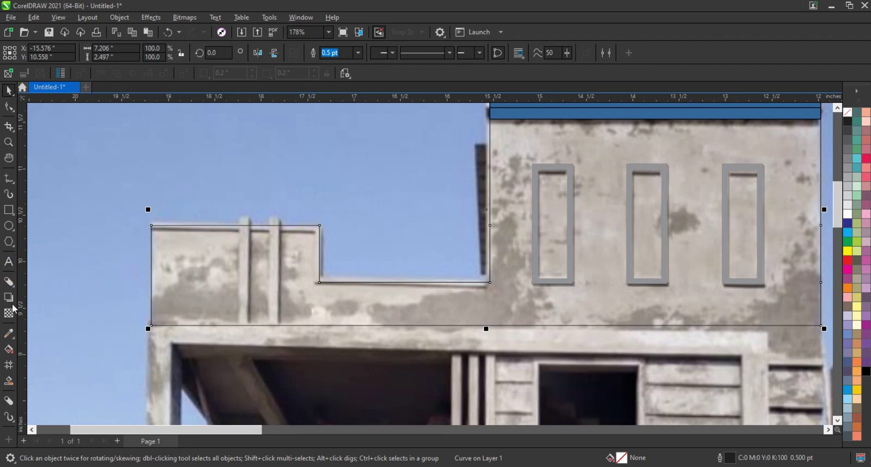
click(8, 297)
click(38, 294)
drag(285, 226, 299, 321)
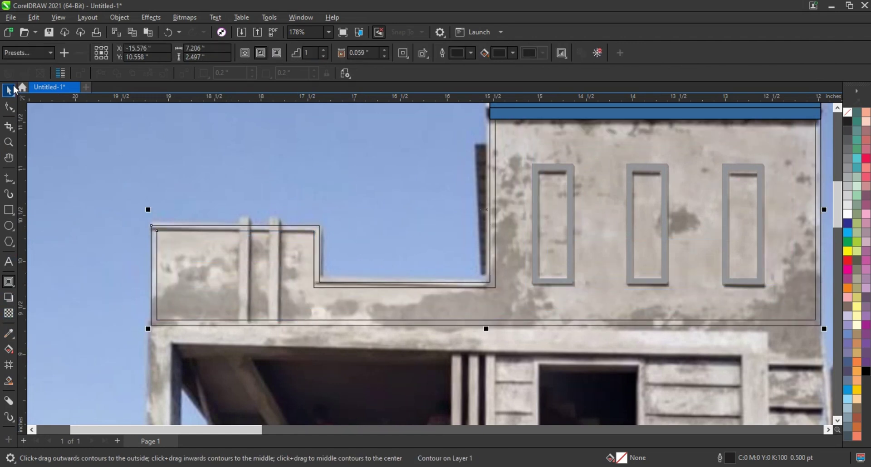
click(119, 17)
click(136, 269)
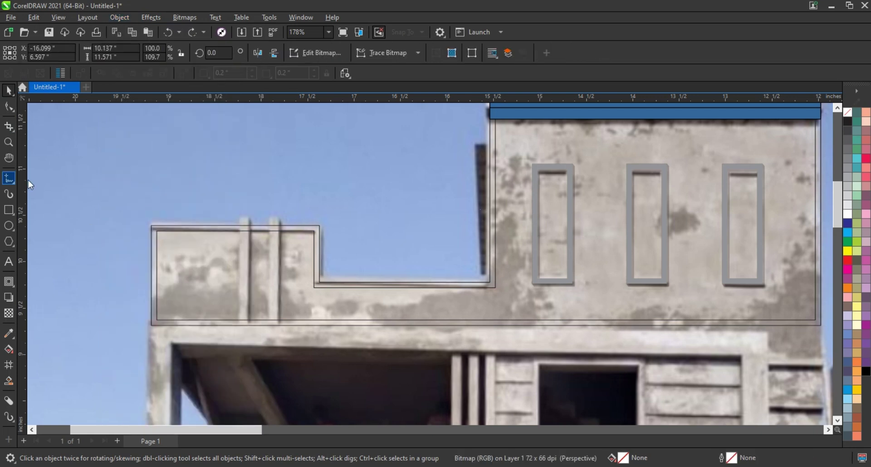
- Draw crossing vertical and horizontal guide lines at the parapet's left corner and smart-fill the upper edge strip in blue
shift+click(168, 289)
click(157, 179)
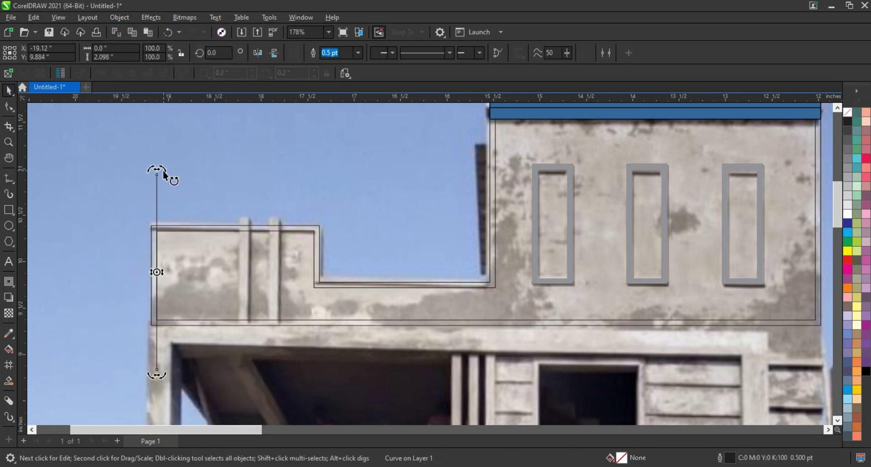
shift+click(191, 231)
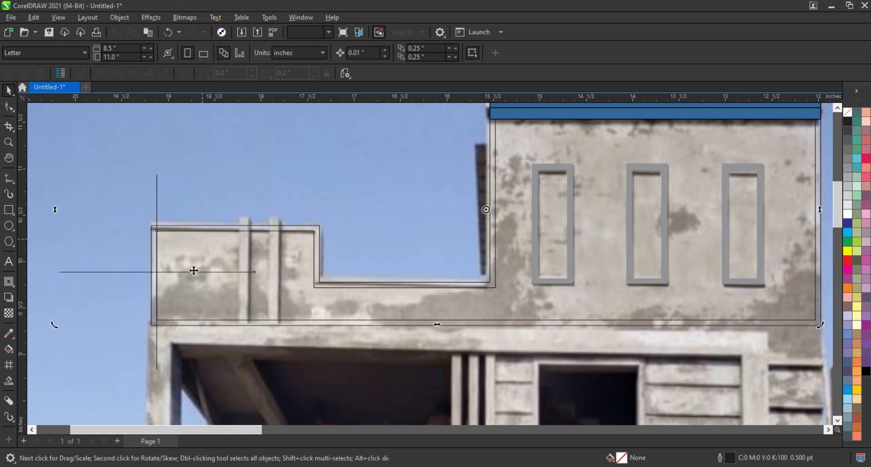
drag(195, 270, 196, 232)
click(9, 380)
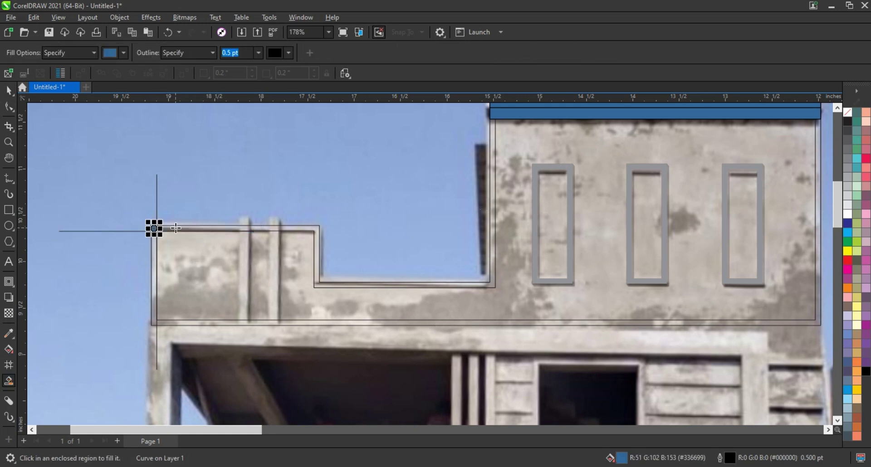
click(154, 229)
- Delete both guide lines and the inner contour, and weld the small corner fill to the blue edge strip
click(9, 90)
click(158, 186)
key(Delete)
click(121, 231)
key(Delete)
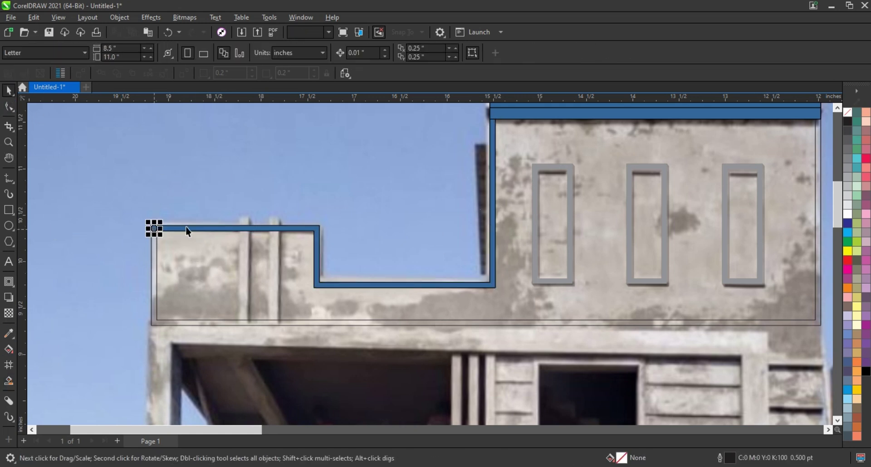
click(186, 229)
click(157, 251)
- Draw a narrow rectangle over the parapet's left vertical fin and trim its lower end to the parapet's base line
key(F6)
drag(237, 216, 244, 316)
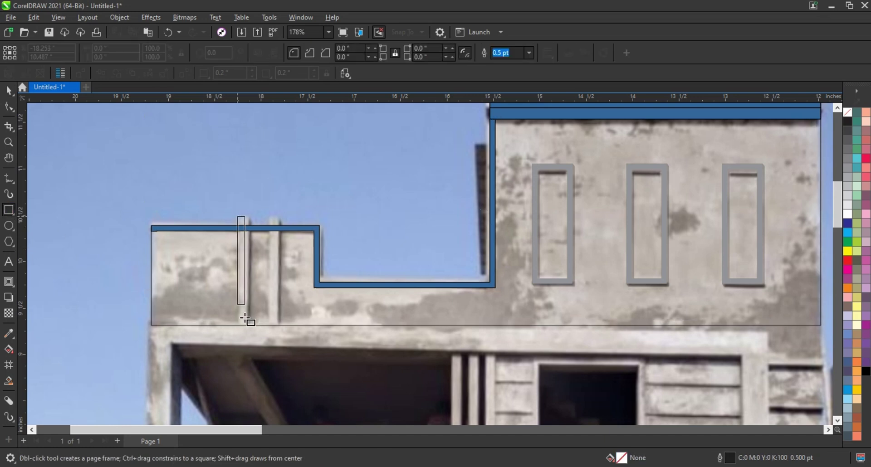
key(space)
scroll(221, 271, up, 3)
shift+click(309, 403)
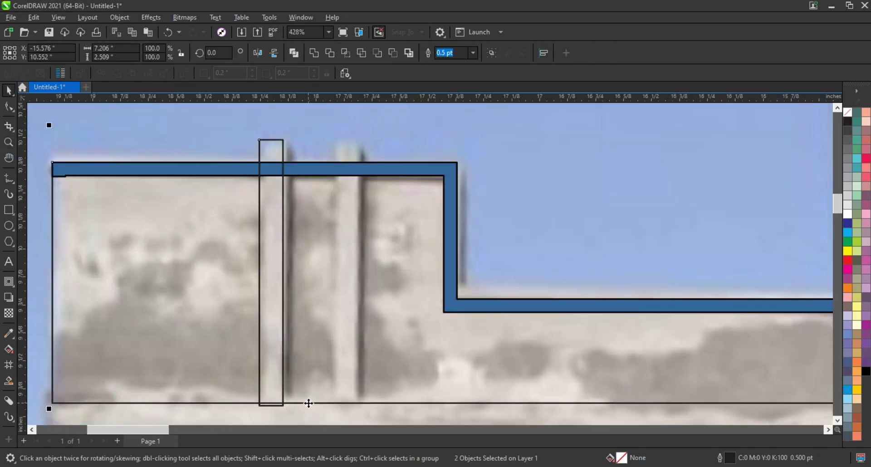
- Add a skewed side face about 0.047 inches wide to the left fin and trim its lower end with a small rectangle
drag(255, 269, 302, 285)
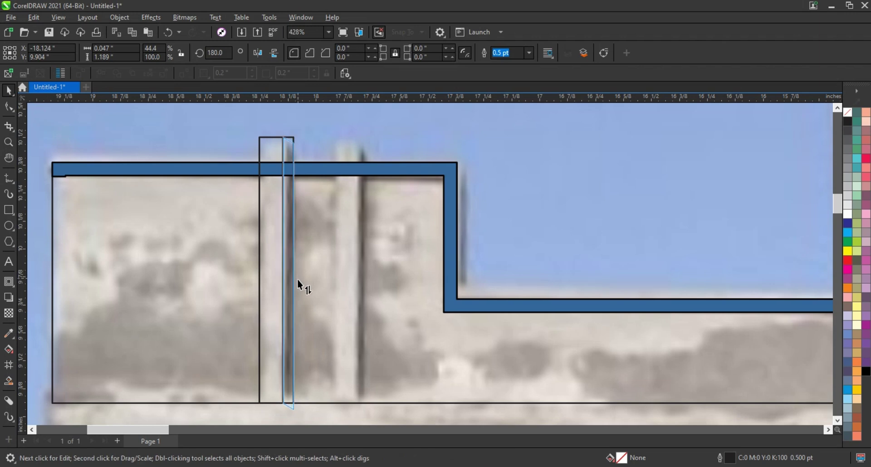
shift+click(311, 403)
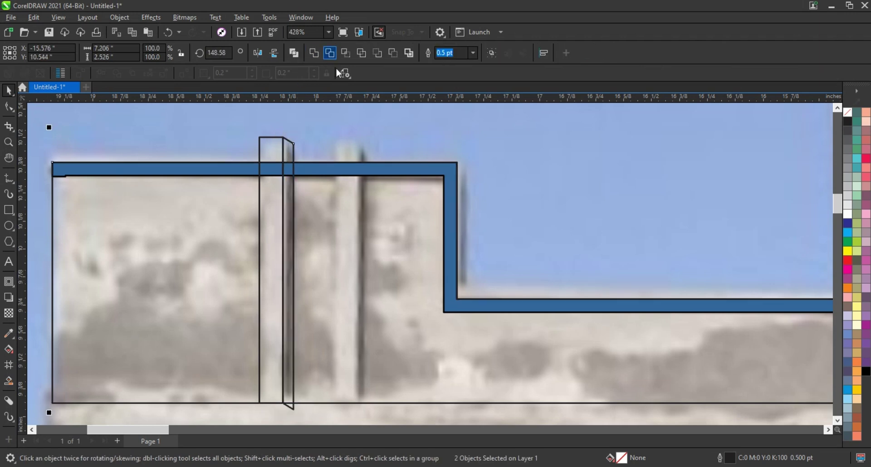
key(F5)
key(F6)
drag(258, 405, 259, 404)
key(space)
shift+click(259, 399)
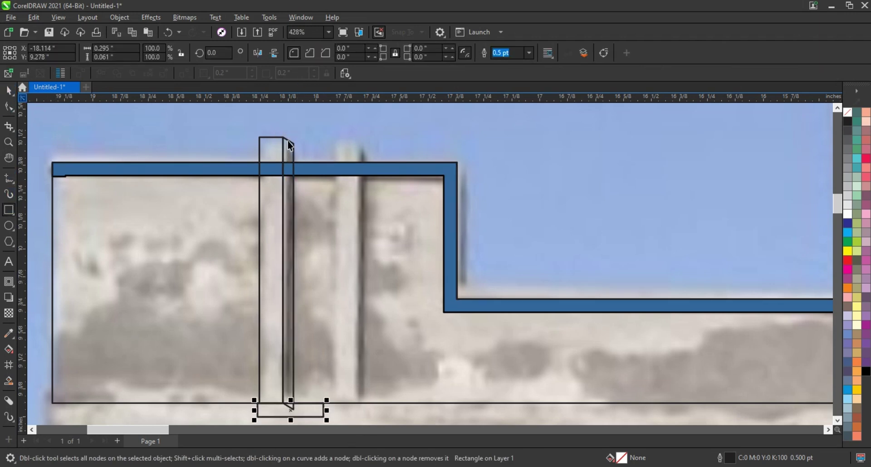
- Copy the left fin and its side face onto the second vertical fin of the parapet
scroll(312, 337, down, 3)
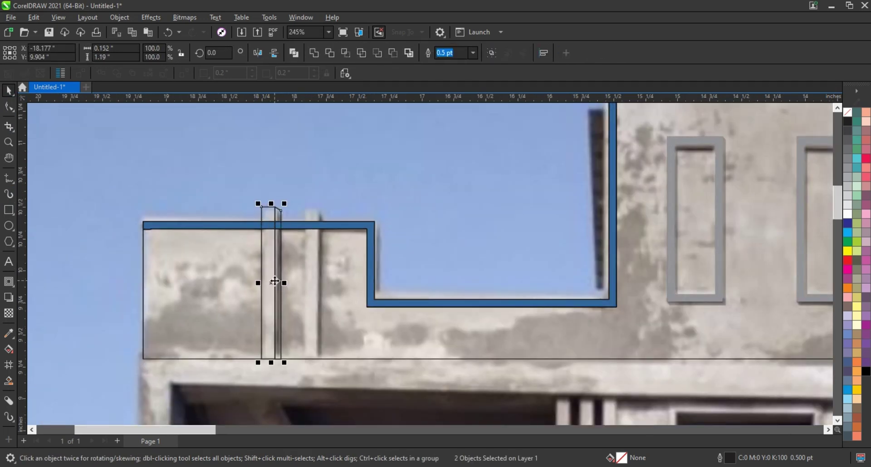
scroll(315, 282, down, 5)
scroll(224, 281, down, 2)
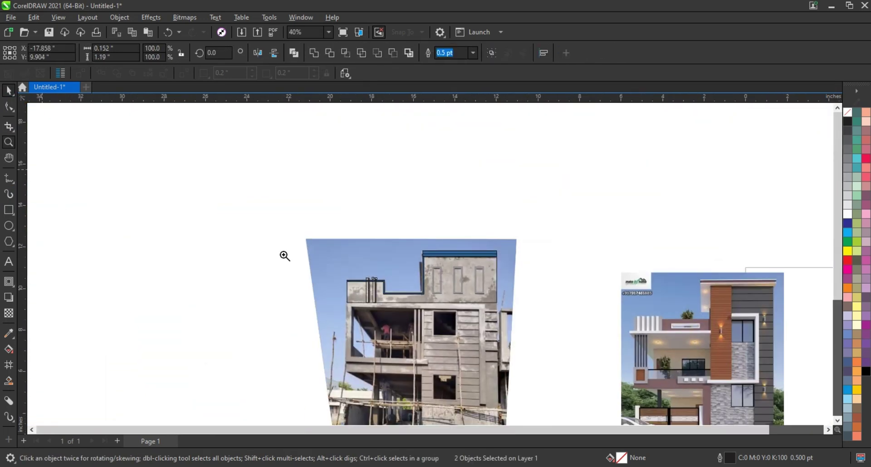
- Sample the mauve colour #735C62 from the reference house's roof edge with the Color Eyedropper
key(Escape)
scroll(428, 243, up, 2)
click(9, 333)
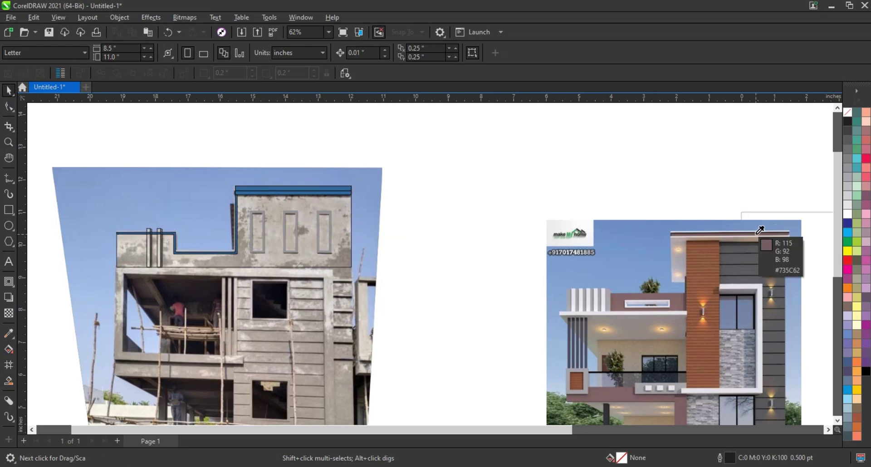
click(752, 240)
key(space)
key(ctrl+a)
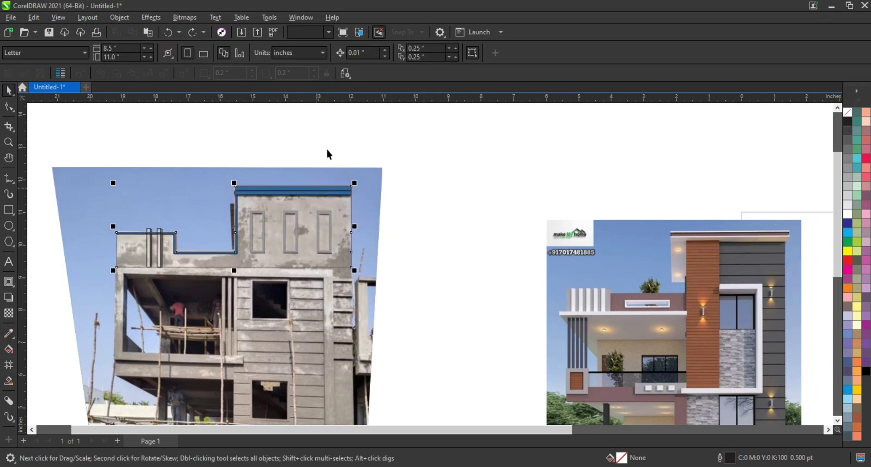
- Select the blue strip on top of the tall parapet and display the document's own colour palette
mouse_move(443, 156)
mouse_down()
mouse_move(93, 258)
mouse_move(232, 178)
mouse_up()
click(245, 190)
right_click(415, 164)
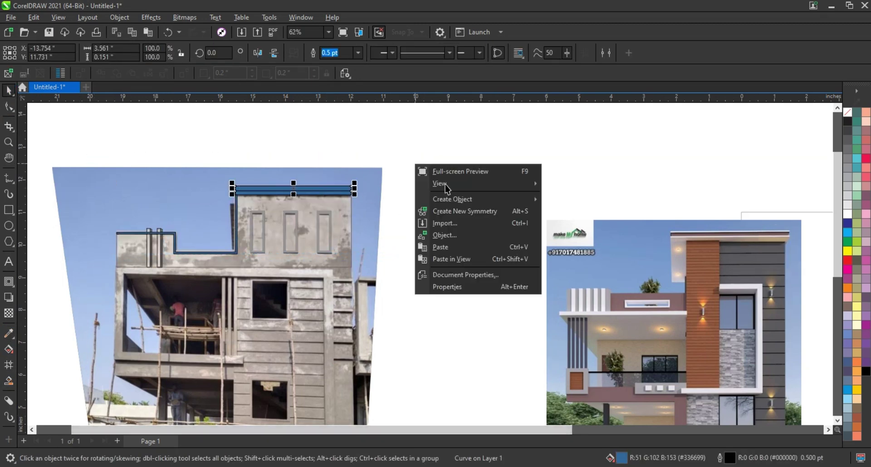
mouse_move(454, 184)
mouse_move(589, 197)
click(675, 321)
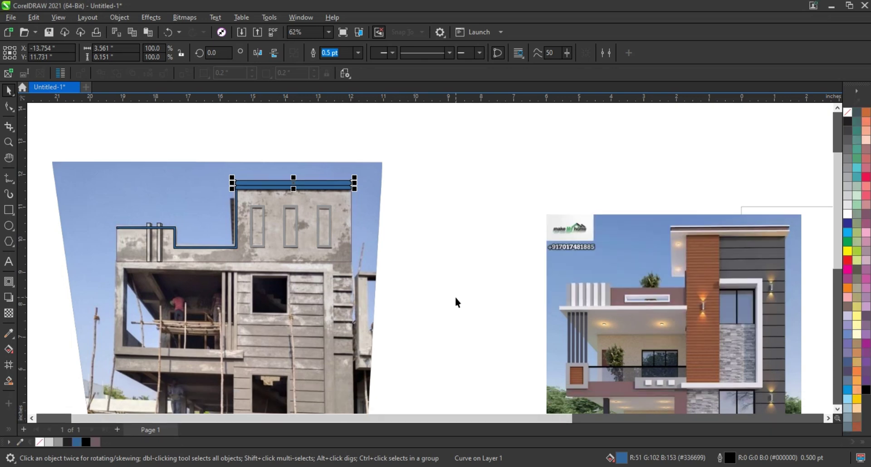
- Fill the parapet's upper roof band with a sampled greyish mauve and the lower band with mauve #735C62
click(455, 295)
key(i)
click(737, 330)
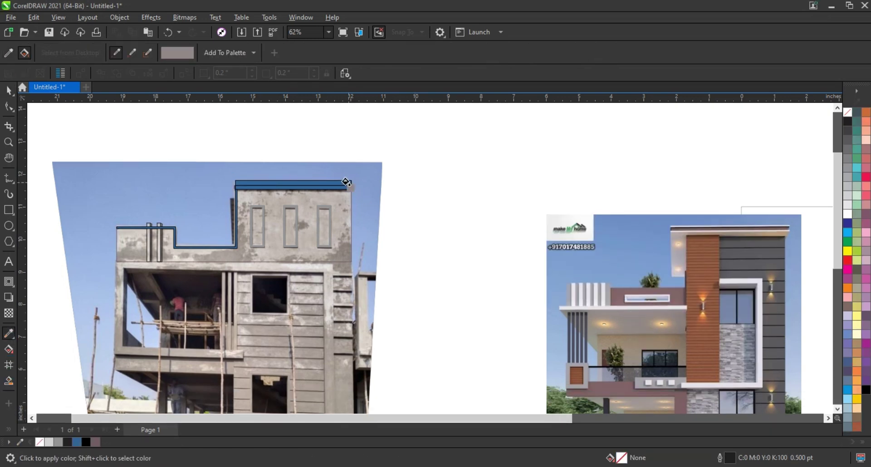
key(space)
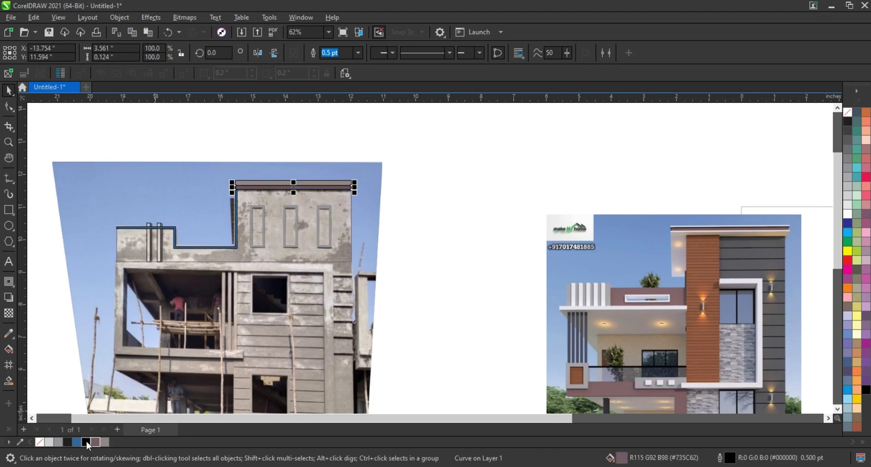
- Sample tan shades from the reference roof edge, undo the trial tan fill, and fill the parapet wall with white
key(space)
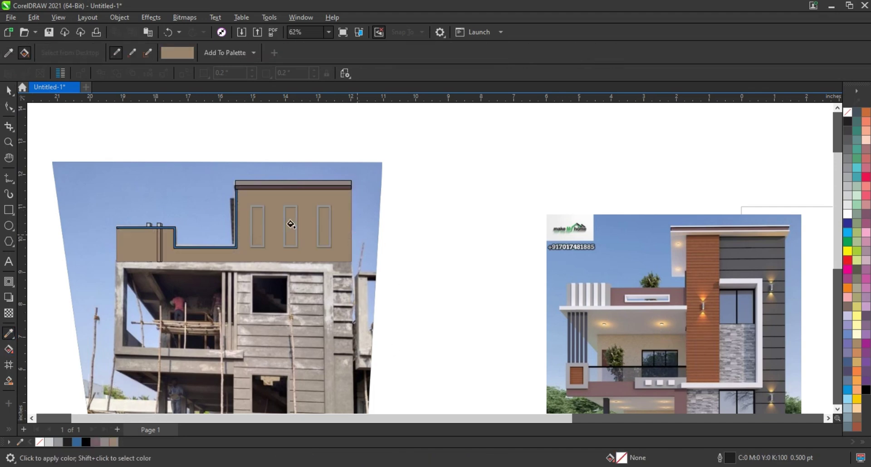
key(space)
key(space)
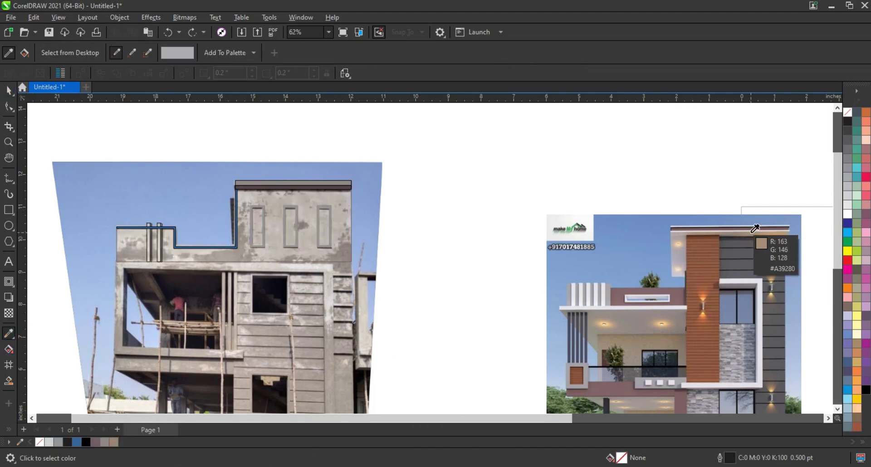
click(340, 235)
key(space)
click(327, 198)
click(848, 213)
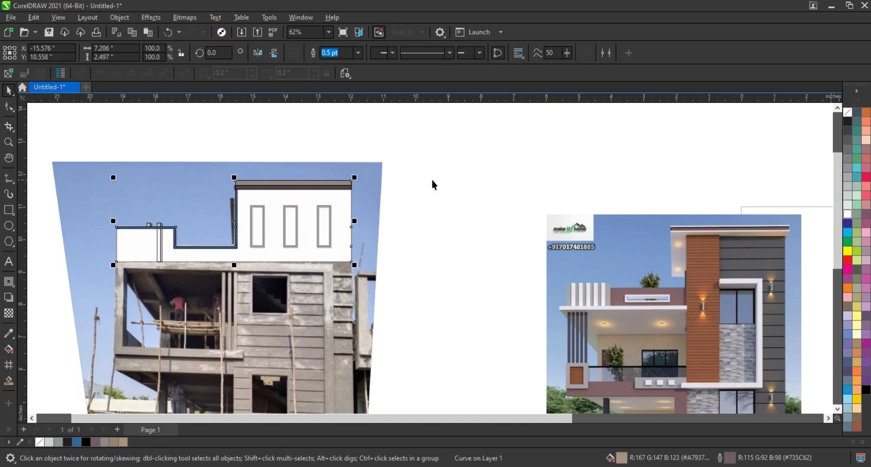
- Bring both vertical fins in front of the white parapet wall and fill the three panel frames with light tan
click(431, 183)
drag(119, 168, 168, 283)
click(264, 212)
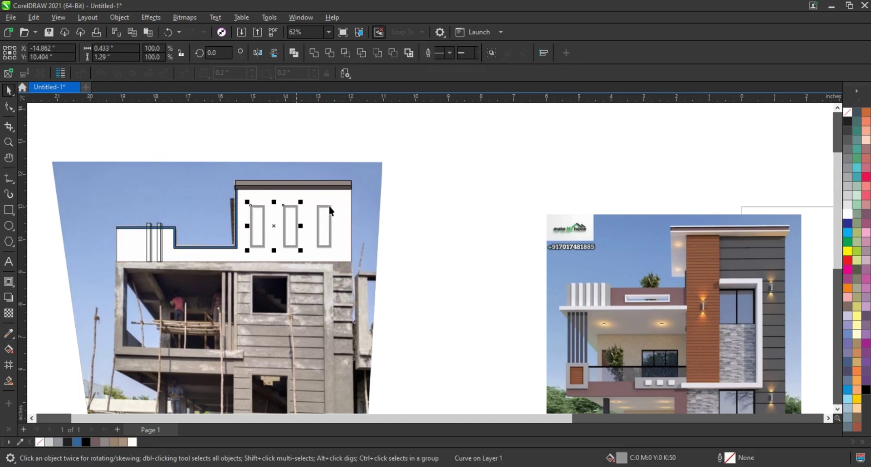
click(123, 442)
- Recolour the parapet's edge strip and upper roof band light tan, and give the lower roof band a darker tan
scroll(68, 179, up, 4)
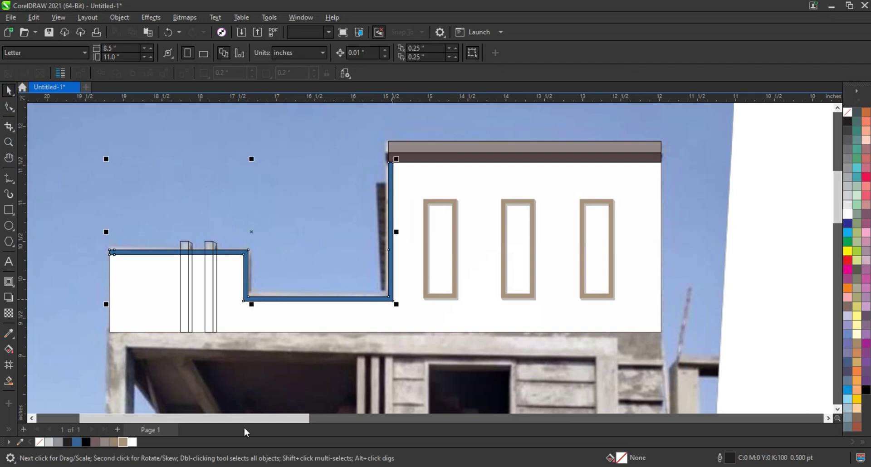
click(448, 153)
click(448, 153)
click(121, 443)
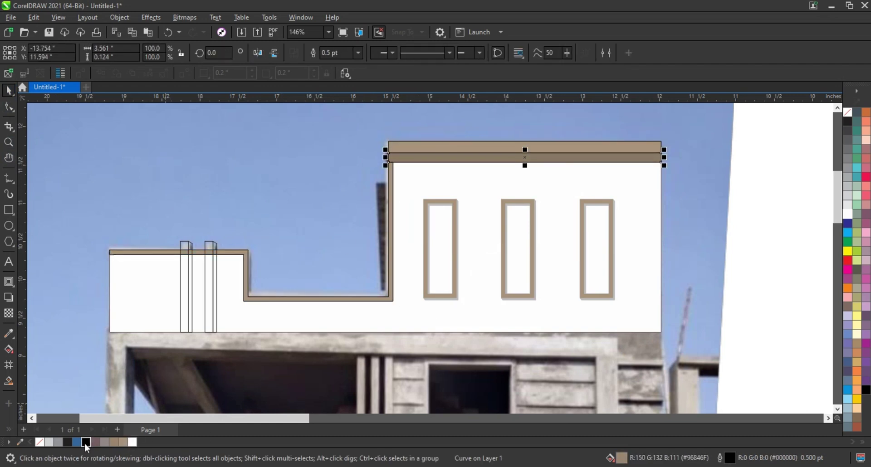
- Fill the two vertical fins with light tan and their side faces with a darker tan
click(406, 247)
click(205, 270)
shift+click(184, 247)
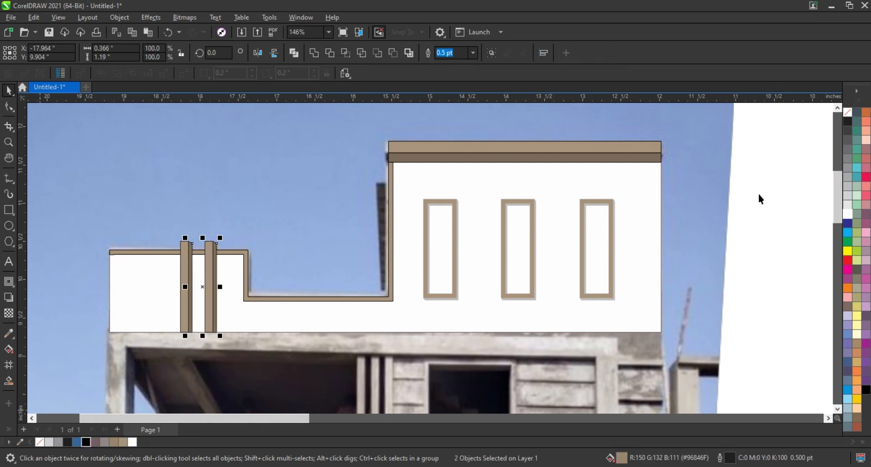
- Remove the outlines from all the parapet objects
scroll(663, 189, down, 1)
right_click(847, 113)
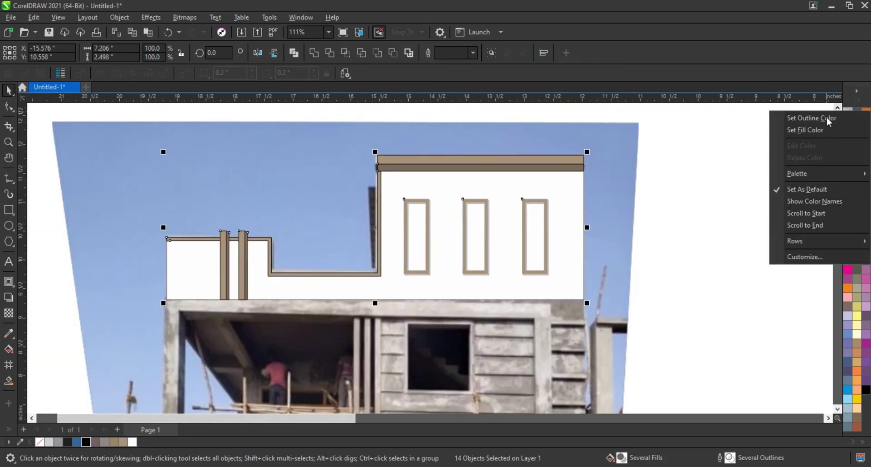
click(829, 119)
- Draw a rectangle around the outer edges of the facade's projecting frame below the parapet
scroll(383, 217, down, 3)
key(z)
drag(235, 190, 568, 318)
click(8, 210)
drag(214, 135, 538, 376)
click(9, 90)
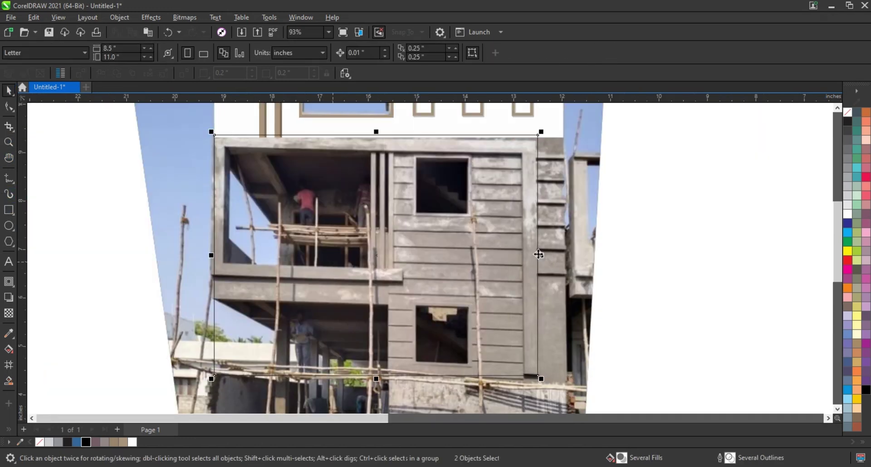
- Add a smaller copy of the rectangle fitted to the frame's inner edges and draw another over its lower balcony bar
drag(538, 254, 526, 256)
drag(368, 131, 368, 149)
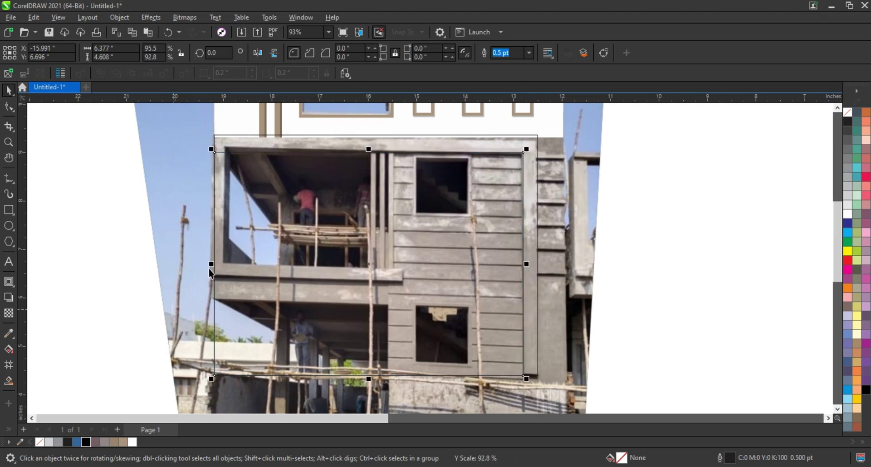
drag(210, 269, 427, 294)
key(F6)
key(space)
- Smart-fill the frame band and the lower balcony bar with blue
key(shift+F2)
scroll(427, 294, down, 5)
click(9, 381)
click(350, 282)
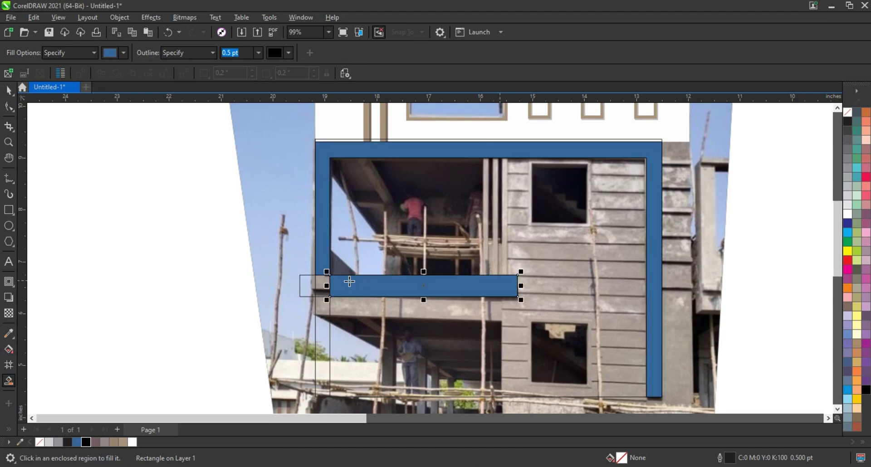
- Delete the construction rectangles and weld the balcony bar to the blue frame
key(space)
shift+click(326, 322)
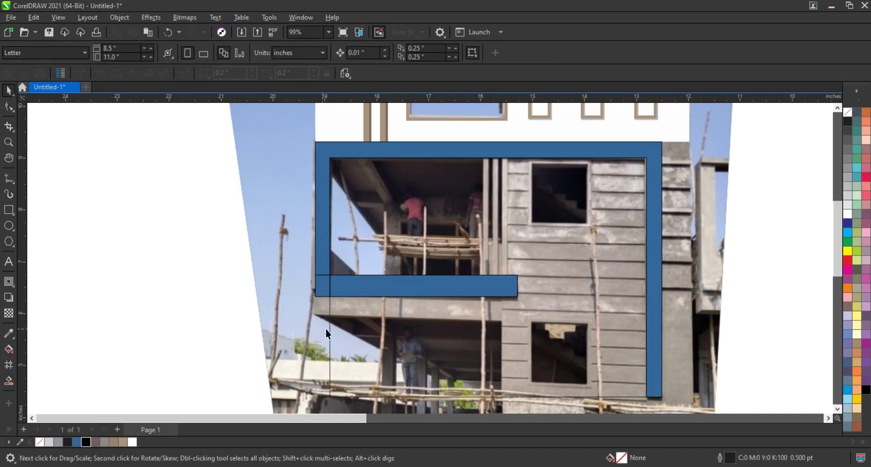
shift+click(366, 291)
- Sample the wood brown #925C44 from the reference house's vertical panel and fill the blue frame with it
scroll(160, 276, down, 3)
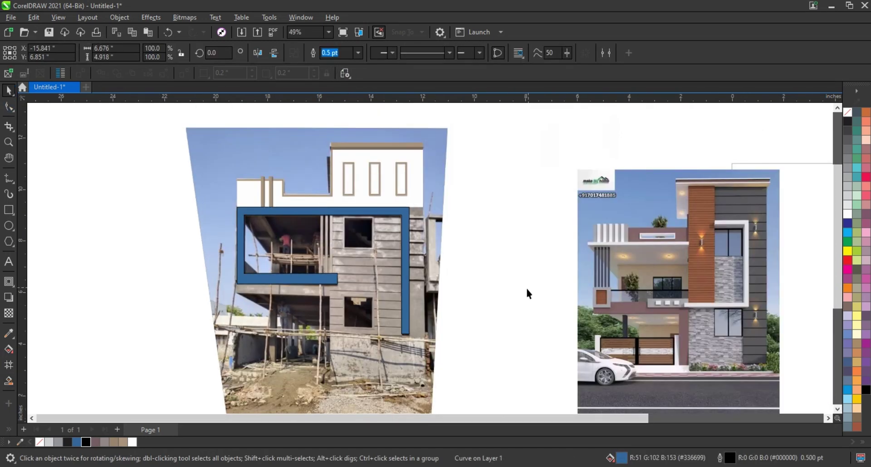
click(9, 142)
scroll(668, 313, up, 1)
key(i)
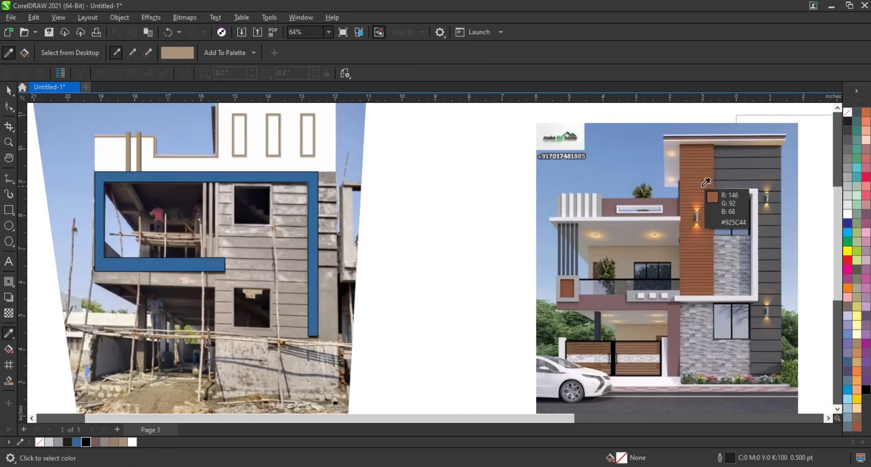
click(706, 183)
click(313, 225)
key(space)
- Draw a rectangle about 3.67 by 6.82 inches over the right wall block, from the parapet's base to the ground
key(z)
scroll(373, 322, up, 1)
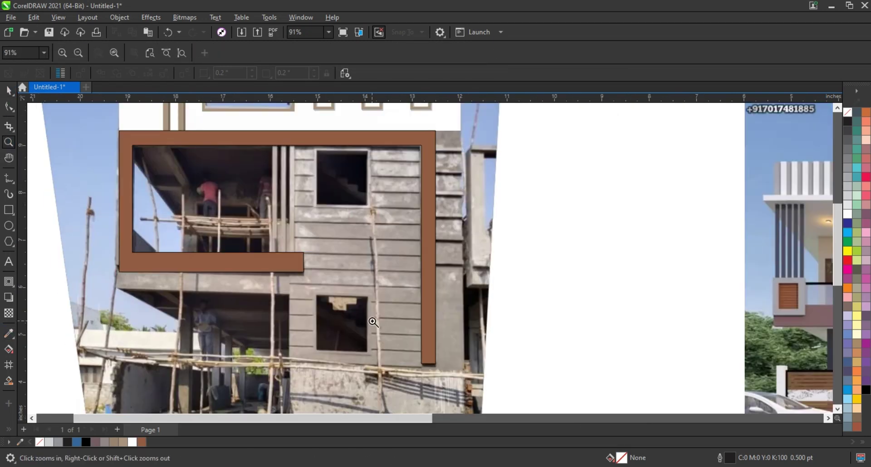
drag(296, 131, 465, 392)
scroll(465, 392, down, 1)
key(space)
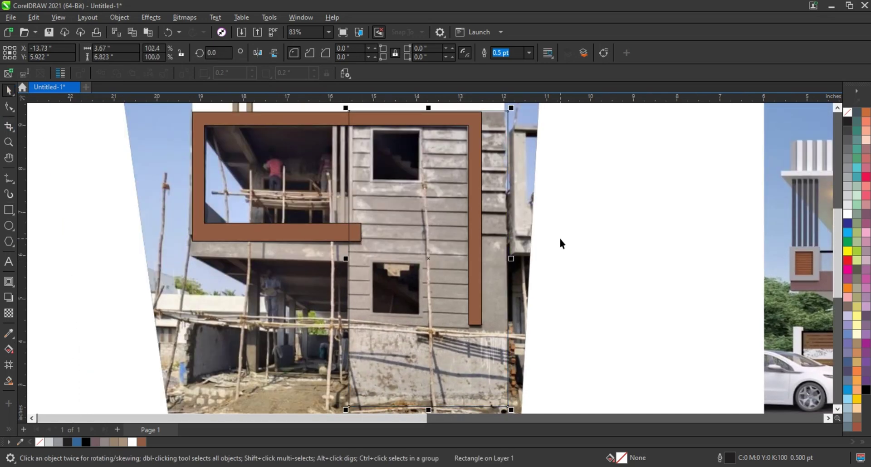
shift+click(492, 109)
scroll(492, 109, down, 1)
click(508, 407)
- Copy the wall rectangle onto the balcony's lower band, resize it to about 3.65 by 0.74 inches, and weld both shapes
drag(488, 406, 471, 311)
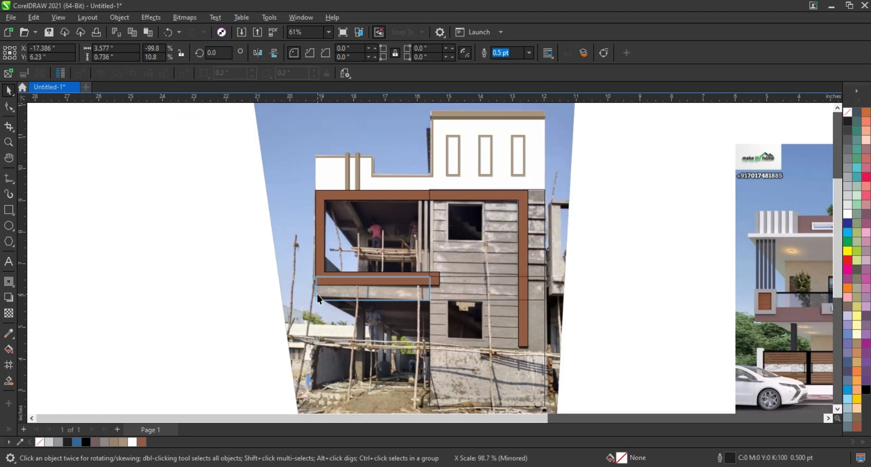
drag(318, 299, 319, 274)
shift+click(322, 259)
scroll(321, 259, up, 2)
drag(448, 296, 452, 296)
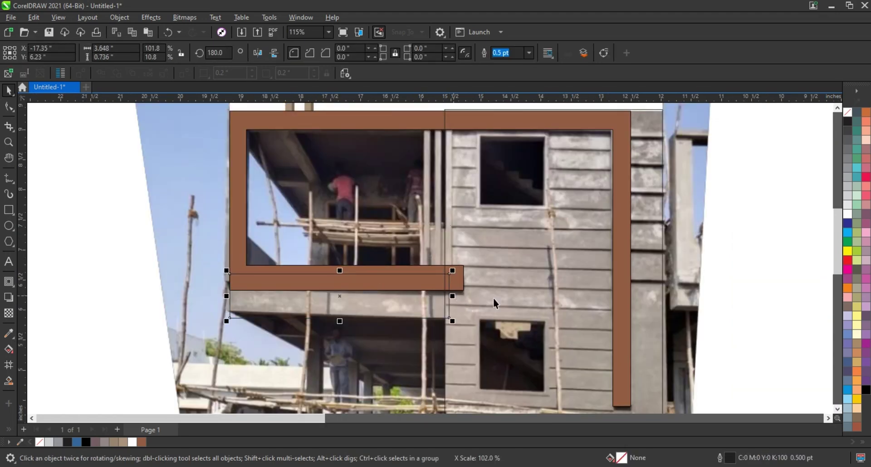
key(z)
scroll(329, 192, down, 4)
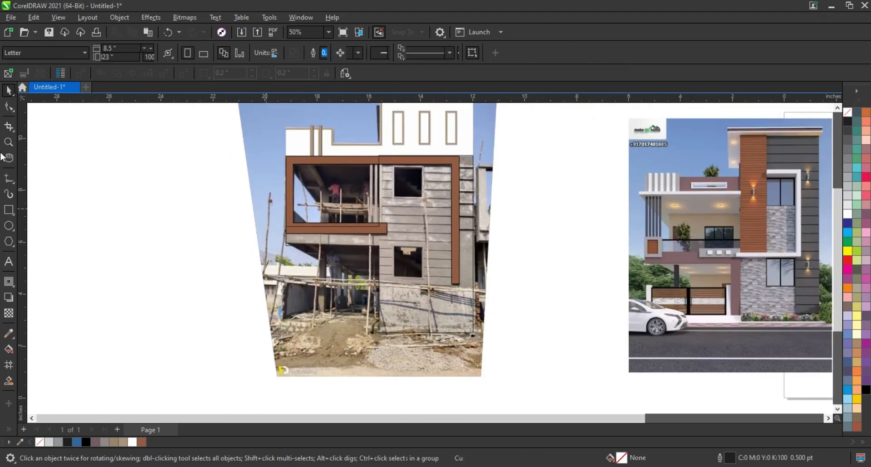
- Draw a thin black groove strip about 2.97 by 0.036 inches across the wall's first groove
drag(330, 151, 561, 283)
key(F6)
drag(283, 157, 463, 161)
key(space)
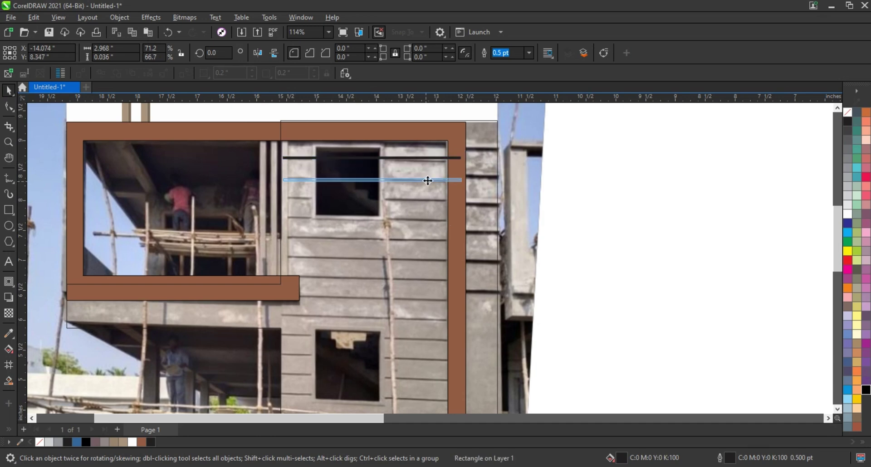
- Copy the groove strip onto the next groove and repeat the duplicate at equal spacing down to the frame's lower end
drag(428, 181, 428, 181)
key(ctrl+r)
key(ctrl+r)
key(ctrl+r)
key(ctrl+r)
key(ctrl+r)
key(ctrl+r)
key(ctrl+r)
key(ctrl+r)
key(ctrl+r)
key(ctrl+r)
scroll(427, 180, down, 2)
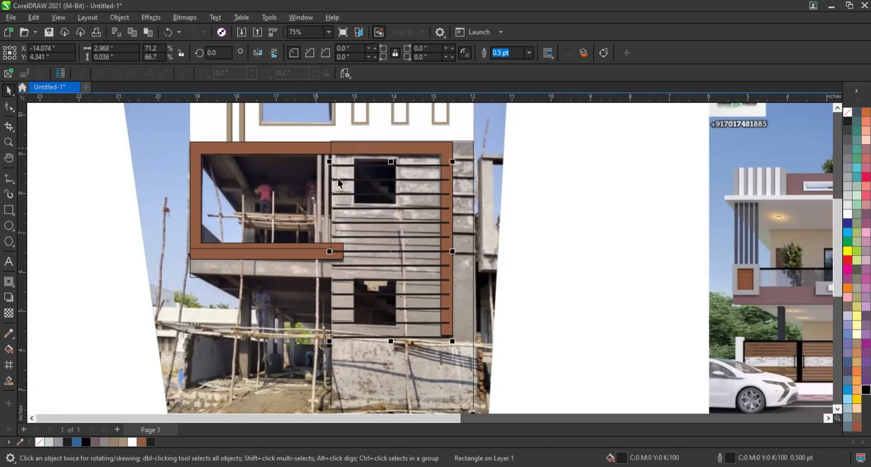
- Combine the groove strips into one object and PowerClip it inside the welded wall shape
right_click(437, 230)
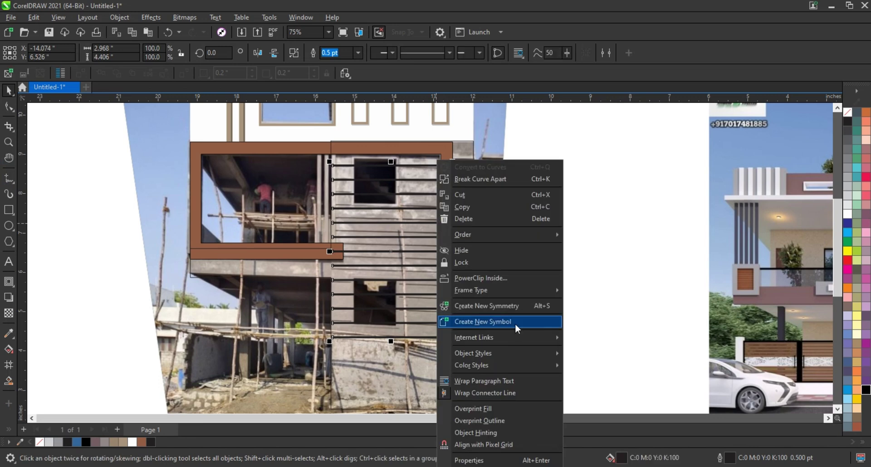
click(516, 322)
key(Return)
right_click(470, 276)
key(Escape)
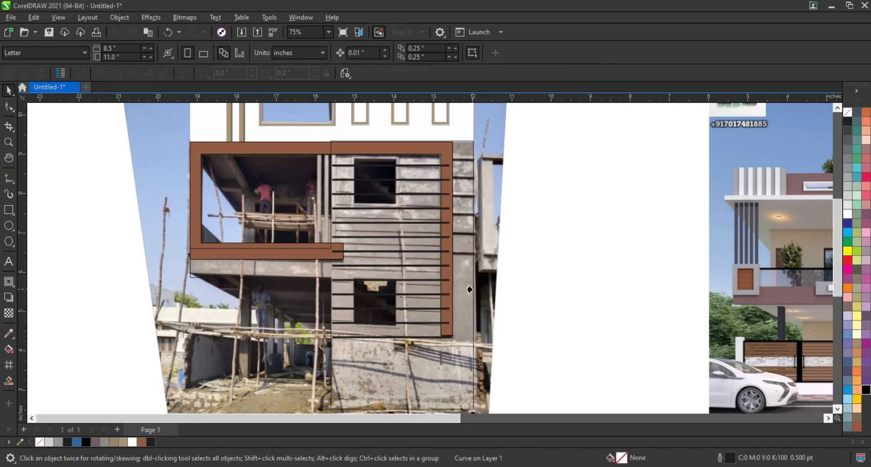
- Sample dark grey #625F66 from the reference house's grooved wall, try it on the wall shape, and undo the fill
key(i)
key(F4)
click(682, 190)
click(342, 287)
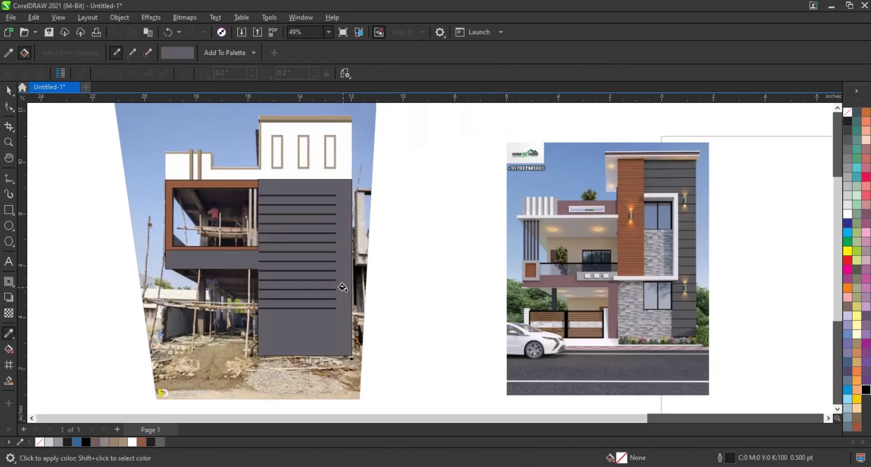
key(ctrl+z)
- Draw a rectangle about 1.21 inches square over the upper window and copy it onto the lower window
scroll(342, 287, up, 4)
key(F6)
mouse_move(285, 165)
mouse_down()
mouse_move(325, 227)
mouse_move(362, 244)
mouse_up()
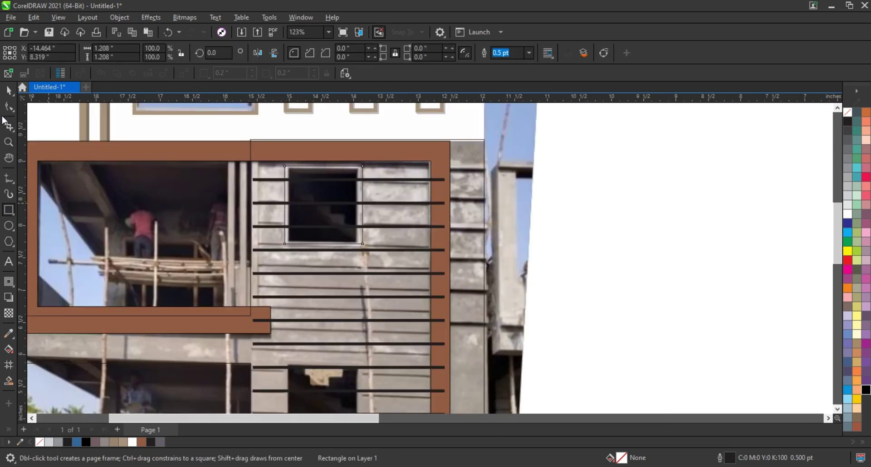
key(space)
scroll(336, 217, down, 1)
drag(325, 208, 320, 357)
- Cut both window openings out of the wall shape and fill the wall with dark grey #625F66
click(399, 193)
click(344, 208)
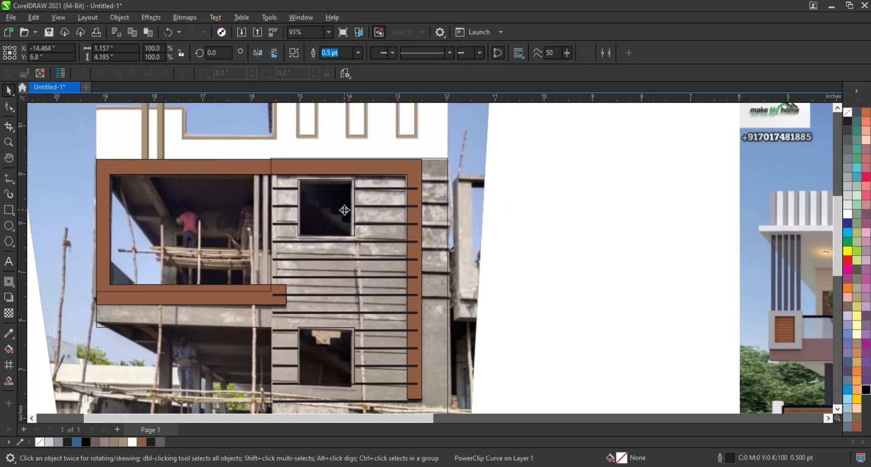
scroll(302, 243, down, 2)
click(160, 441)
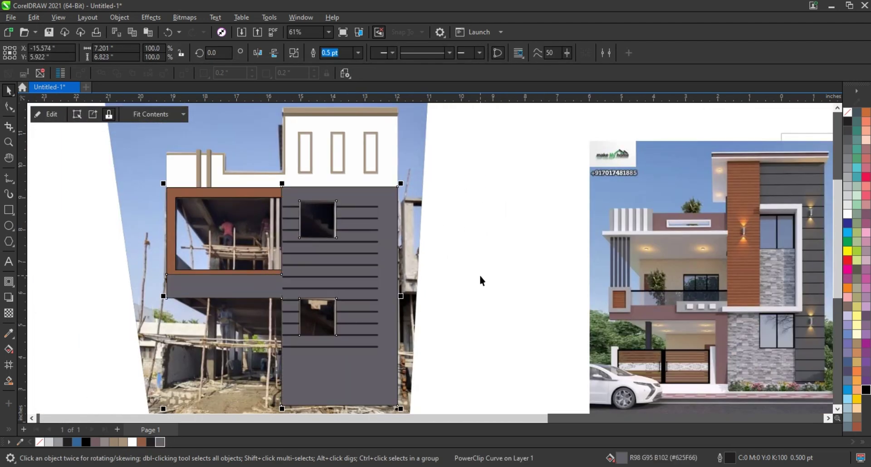
- Bring the brown frame in front of the grey wall
click(479, 276)
scroll(480, 282, down, 2)
scroll(132, 148, up, 2)
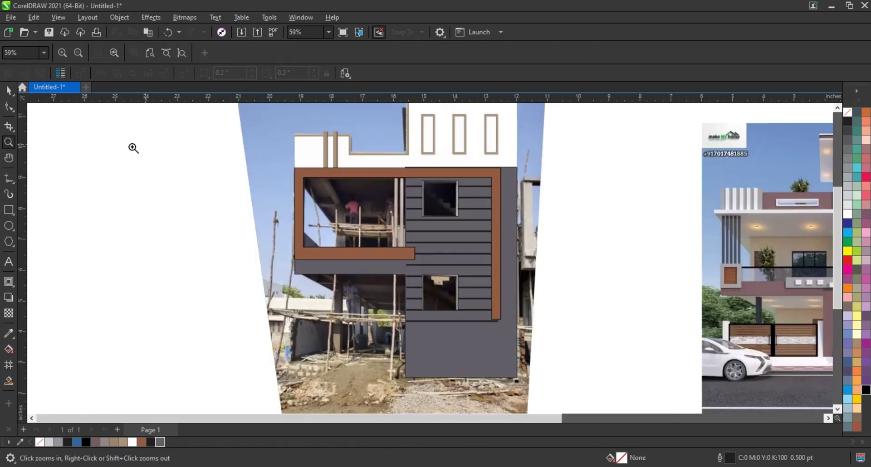
- Apply a block shadow to the brown frame, about 0.107 inch deep at about 292 degrees
click(307, 193)
key(F10)
scroll(406, 268, up, 2)
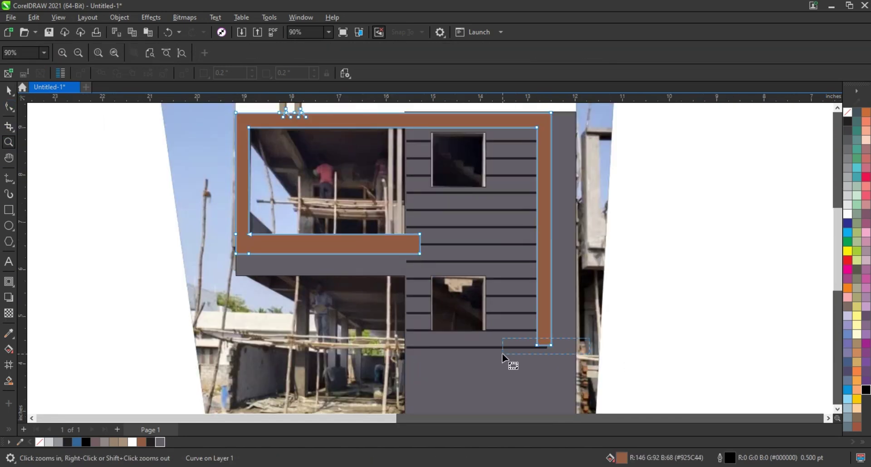
key(space)
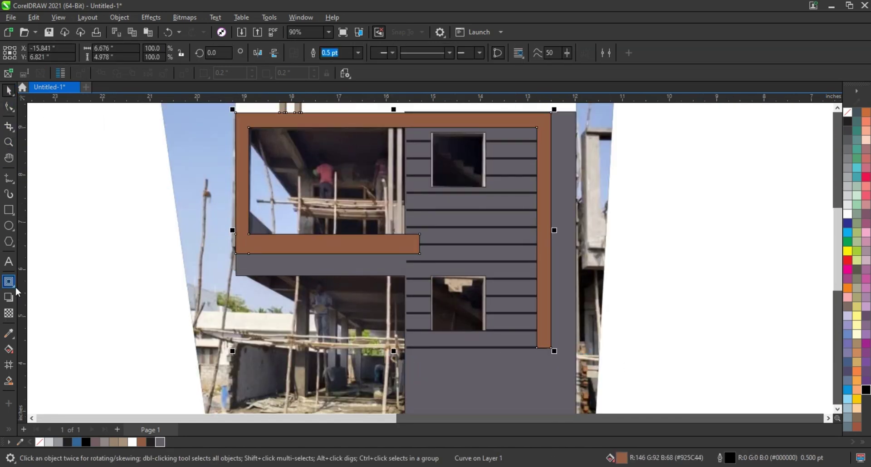
click(10, 284)
click(41, 340)
mouse_move(393, 231)
mouse_down()
mouse_move(405, 251)
mouse_move(391, 226)
mouse_up()
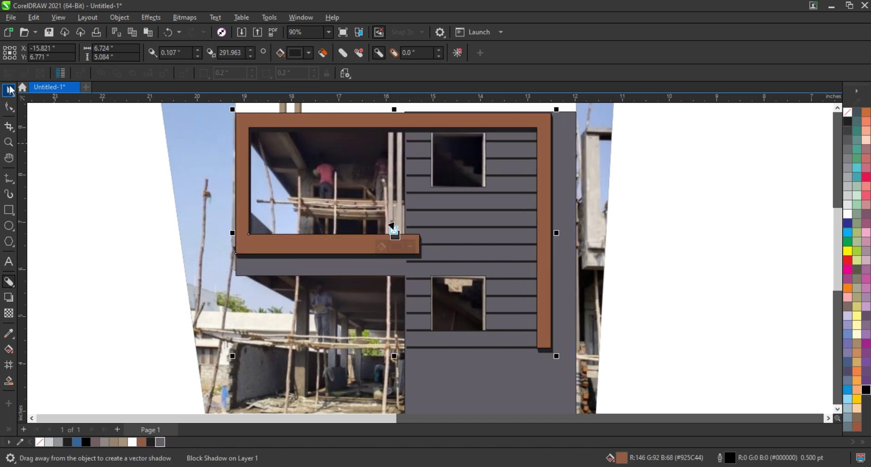
- Separate the block shadow from the brown frame and recolour it a darker brown mixed with black, without an outline
click(119, 17)
click(132, 268)
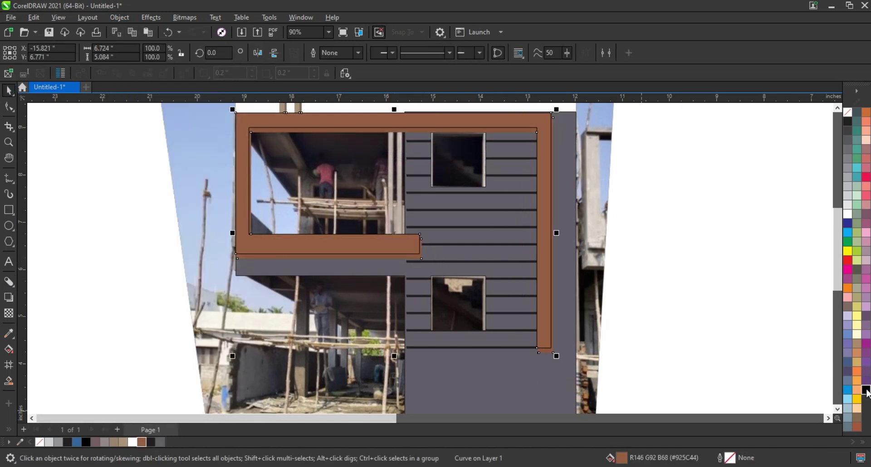
click(866, 390)
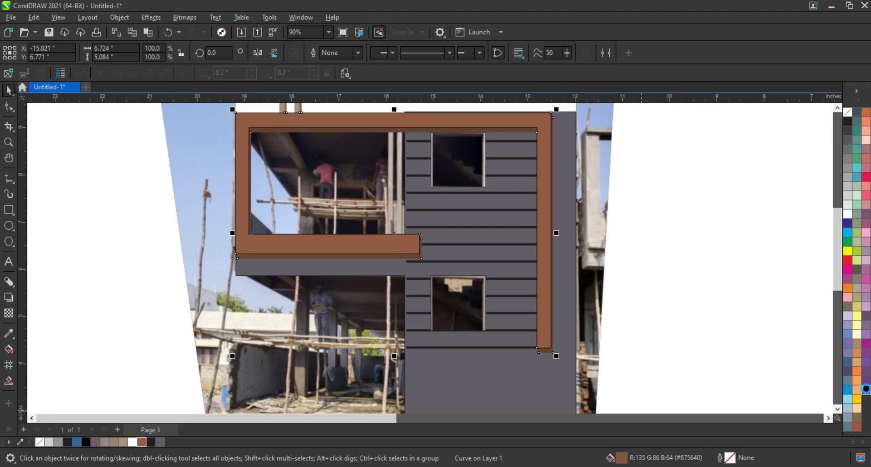
right_click(847, 120)
key(Escape)
click(659, 203)
- Move the construction photo out from behind the traced facade to the empty area on its left
scroll(467, 221, down, 4)
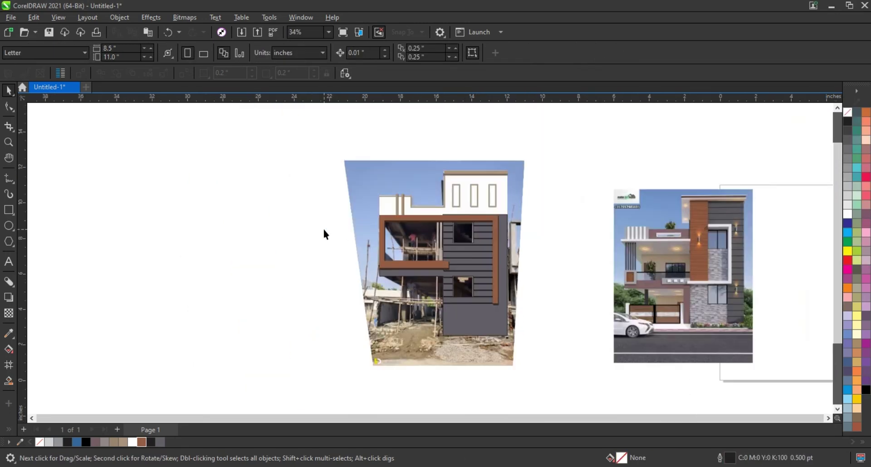
scroll(324, 235, up, 5)
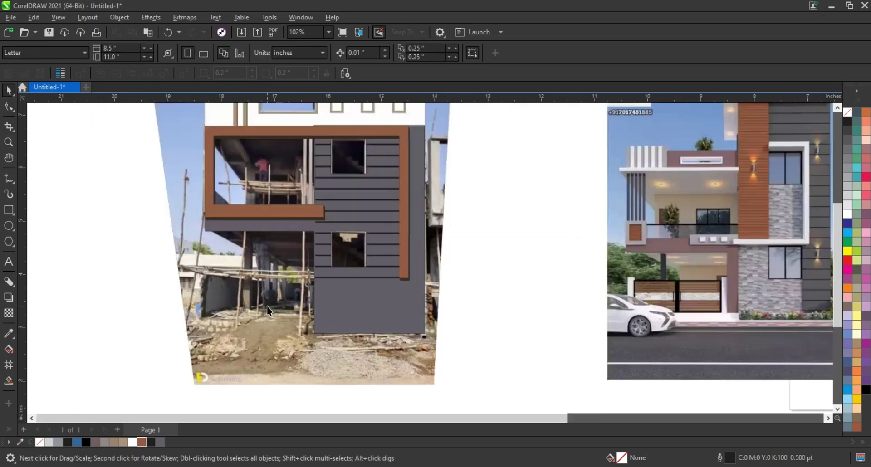
scroll(267, 310, down, 4)
click(432, 184)
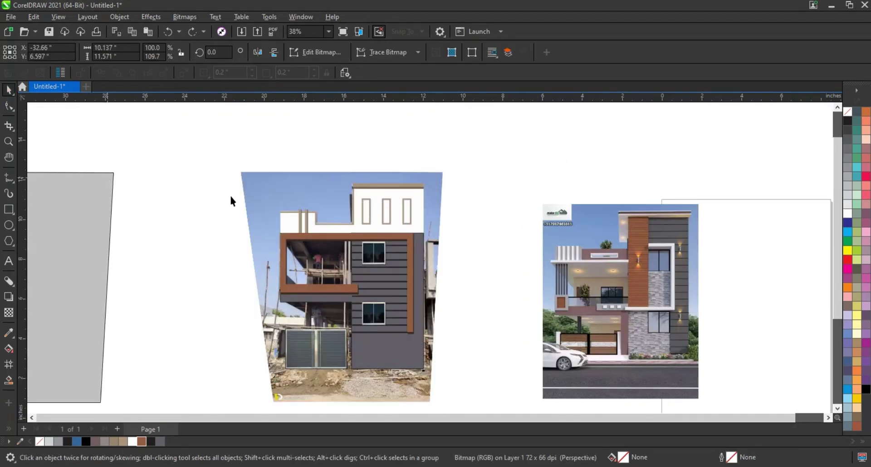
drag(231, 200, 230, 200)
- Draw a background rectangle about 10.16 by 13.5 inches around the facade, fill it cyan and send it to the back
drag(413, 370, 437, 396)
click(848, 234)
key(shift+Page_Down)
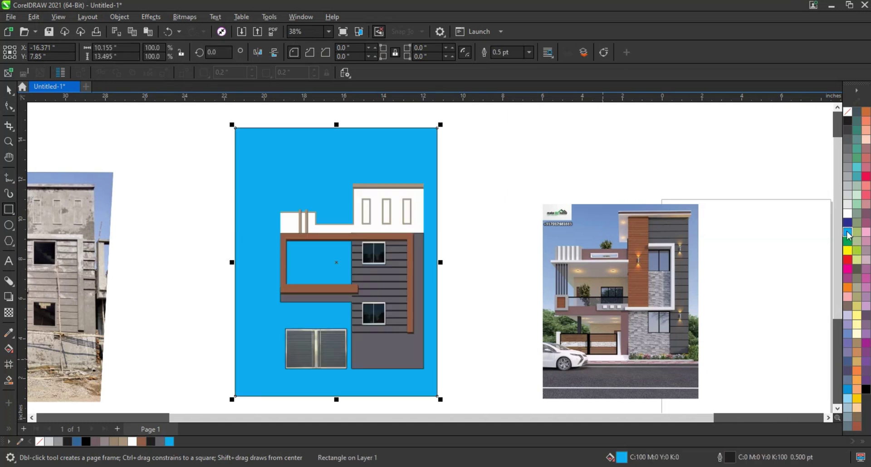
key(space)
mouse_move(344, 169)
mouse_down()
mouse_move(354, 170)
mouse_move(350, 181)
mouse_up()
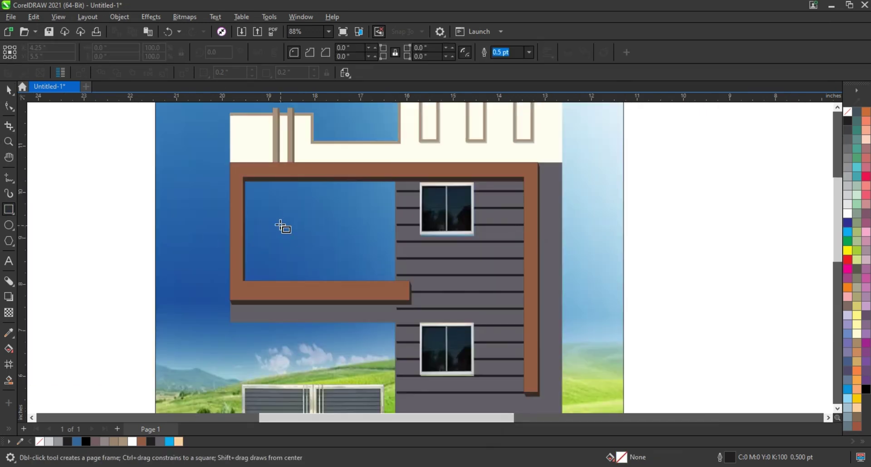
- Draw a white back-wall rectangle about 2.81 by 1.69 inches in the balcony opening, behind the brown frame
drag(278, 218, 407, 292)
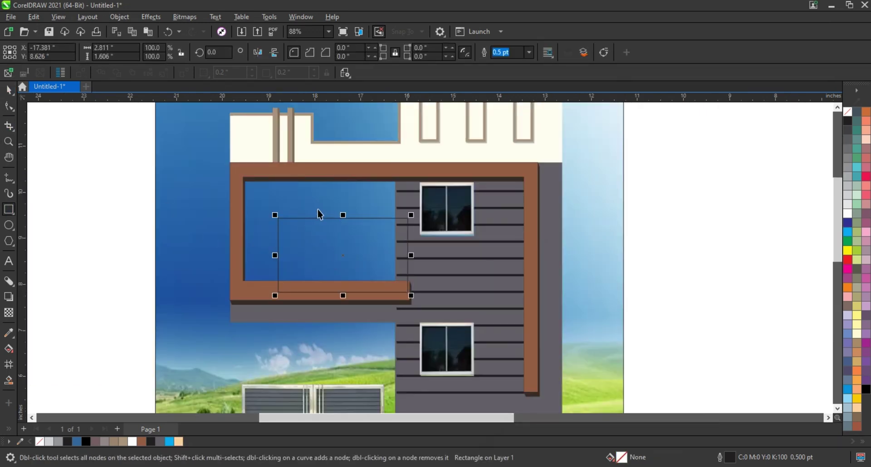
key(space)
drag(343, 215, 343, 212)
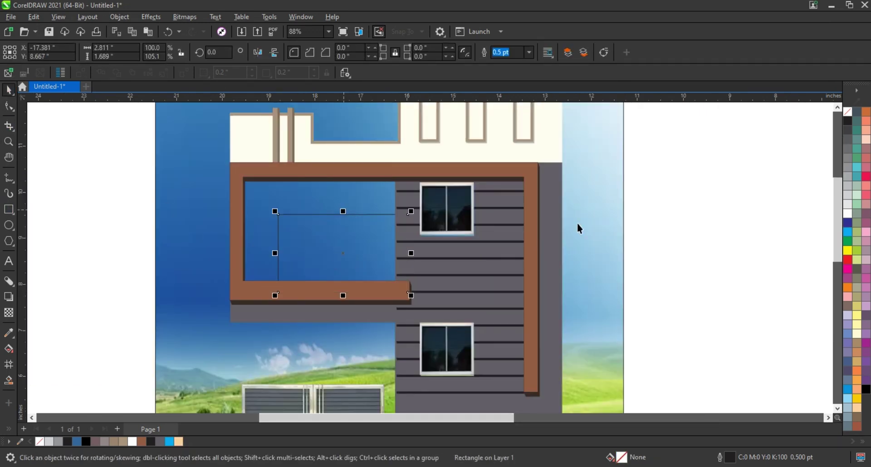
click(847, 215)
- Draw a diagonal line from the frame's upper-left corner to the white wall and use Smart Fill to create the balcony ceiling shape
key(F5)
click(233, 167)
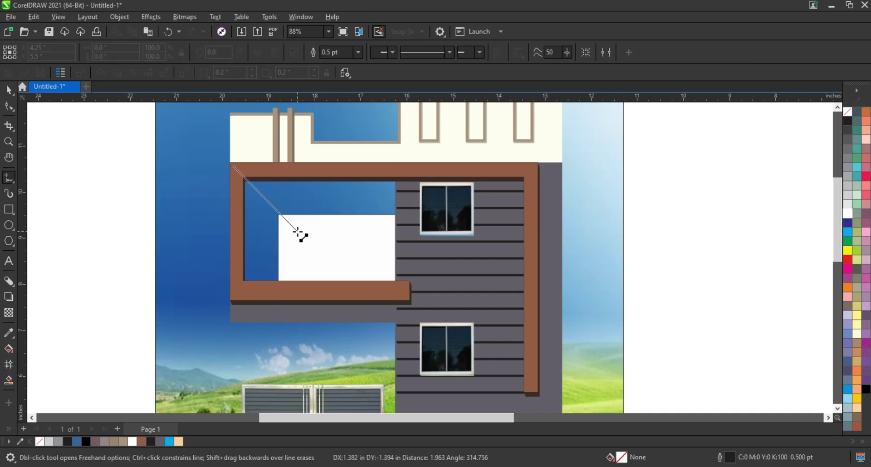
click(299, 234)
key(space)
drag(263, 196, 255, 208)
key(space)
click(300, 195)
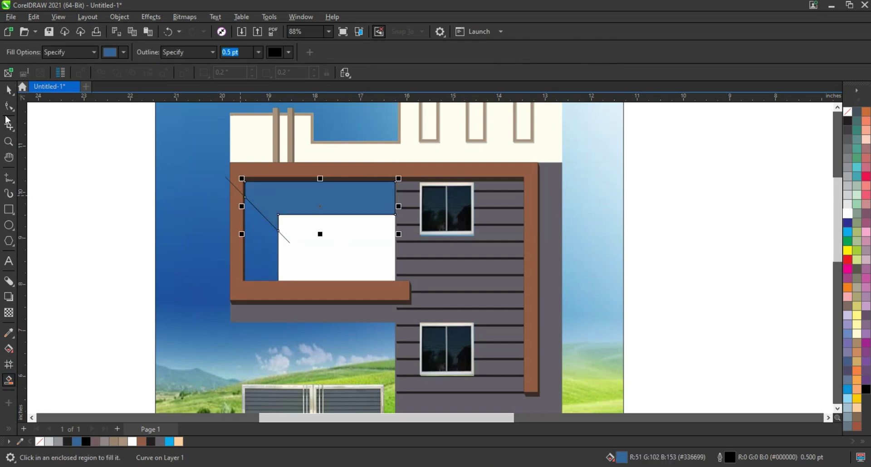
key(space)
key(Escape)
- Fill the balcony ceiling shape with pale cream and leave it without an outline
scroll(253, 244, down, 3)
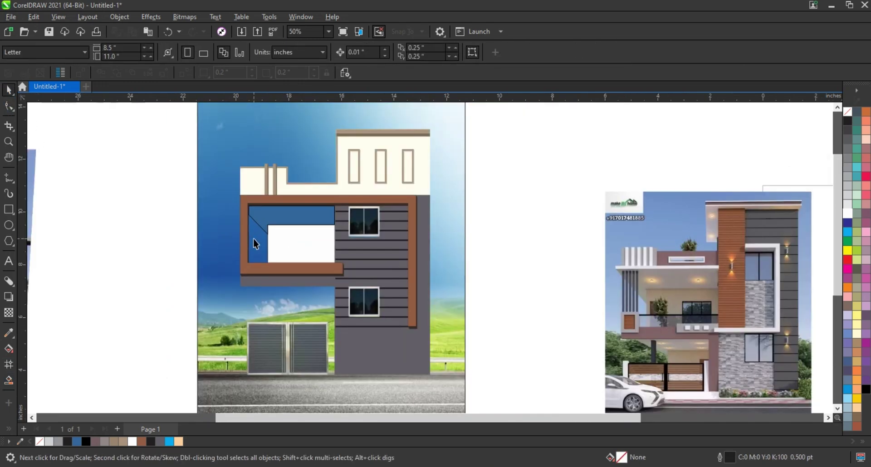
click(269, 224)
click(855, 399)
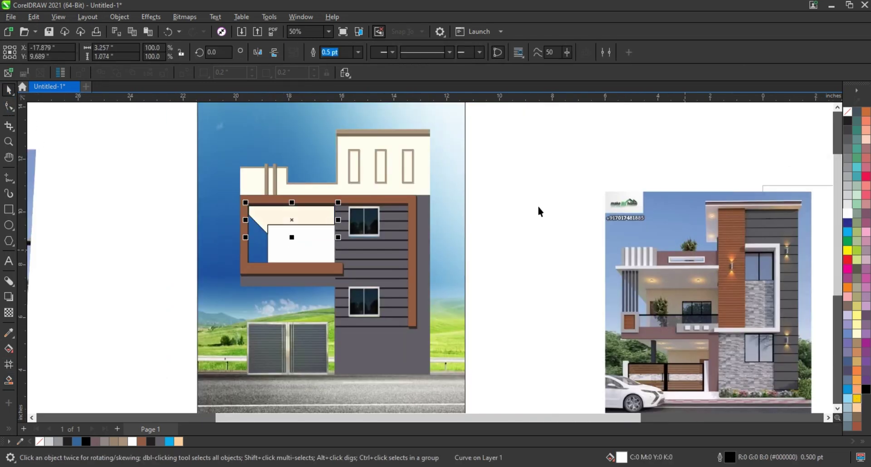
click(278, 240)
click(542, 195)
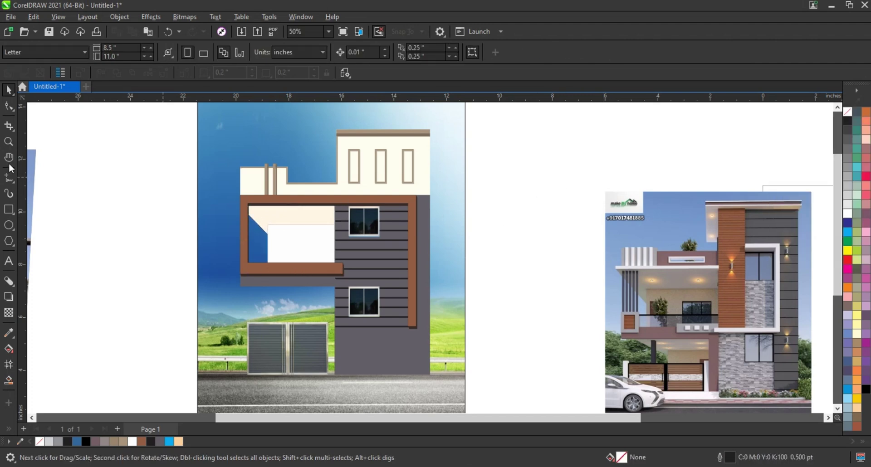
click(8, 142)
scroll(341, 271, up, 2)
scroll(259, 230, down, 1)
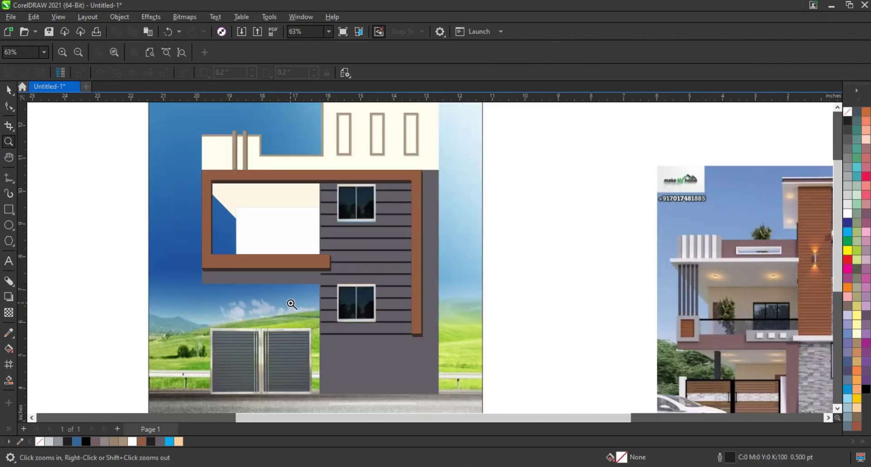
drag(500, 412, 175, 224)
click(8, 225)
drag(403, 250, 258, 358)
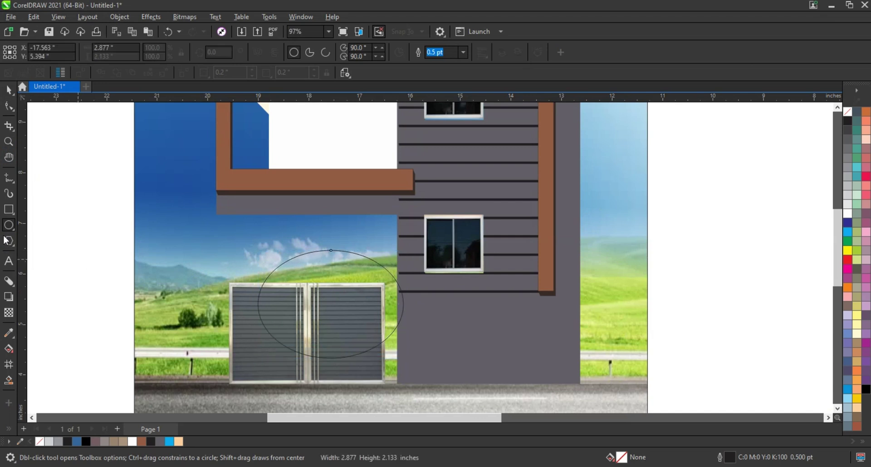
key(ctrl+z)
click(8, 209)
drag(402, 259, 261, 383)
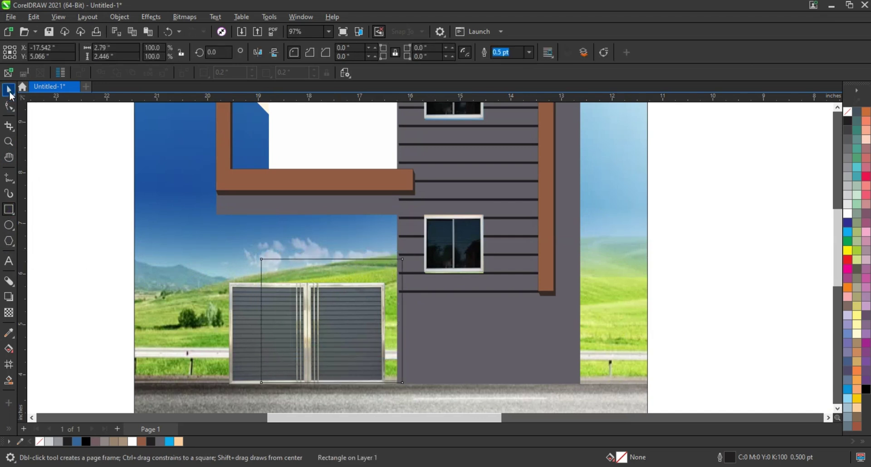
click(9, 91)
click(355, 262)
key(ctrl+z)
- Copy the balcony's ceiling and white wall into the ground-floor opening behind the gate and enlarge the wall to about 2.87 by 1.72 inches
click(258, 110)
click(304, 253)
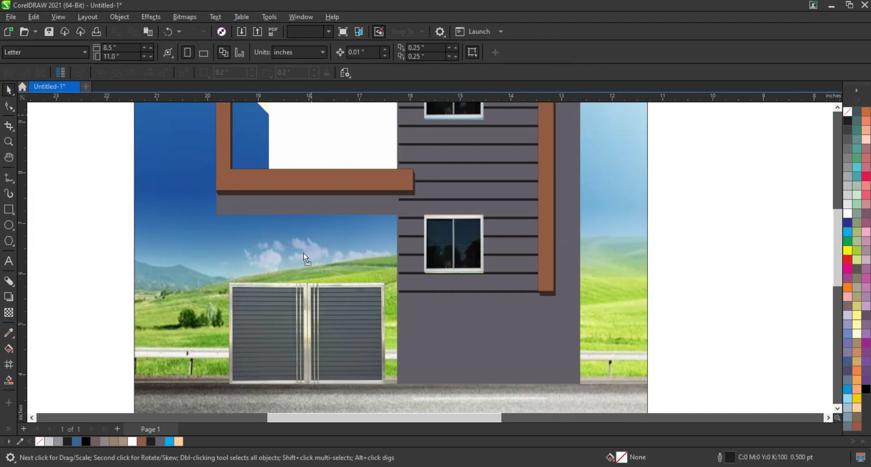
mouse_move(303, 253)
mouse_down()
mouse_move(302, 271)
mouse_move(307, 252)
mouse_up()
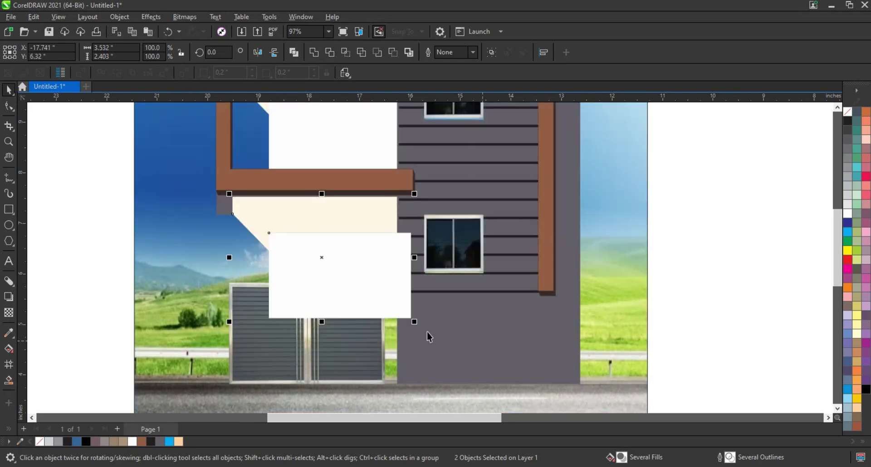
drag(414, 322, 417, 325)
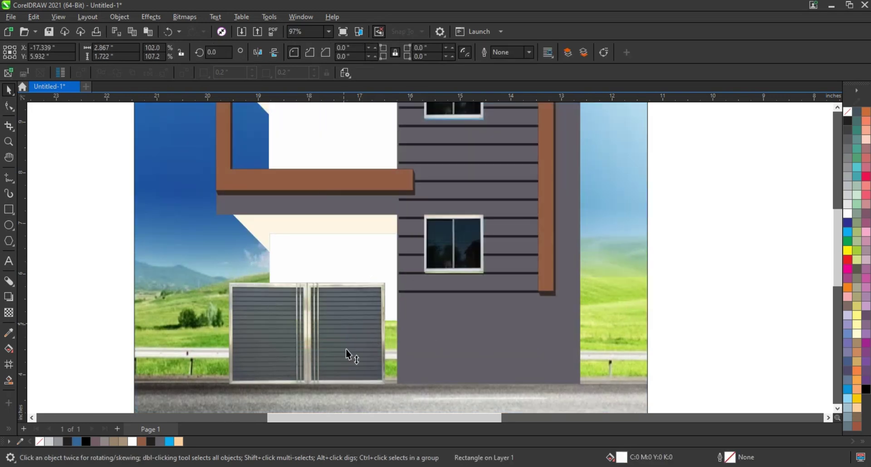
key(Escape)
scroll(477, 216, down, 3)
scroll(381, 205, down, 1)
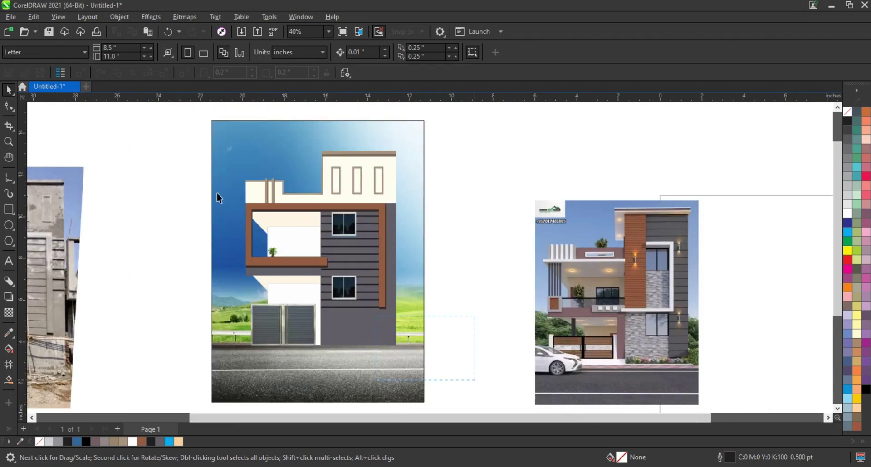
- Draw a railing rectangle about 3.45 by 0.98 inches across the balcony opening and fill it with cyan lightened by white
scroll(135, 118, up, 2)
click(8, 156)
drag(239, 208, 621, 311)
click(8, 209)
drag(209, 286, 440, 221)
key(space)
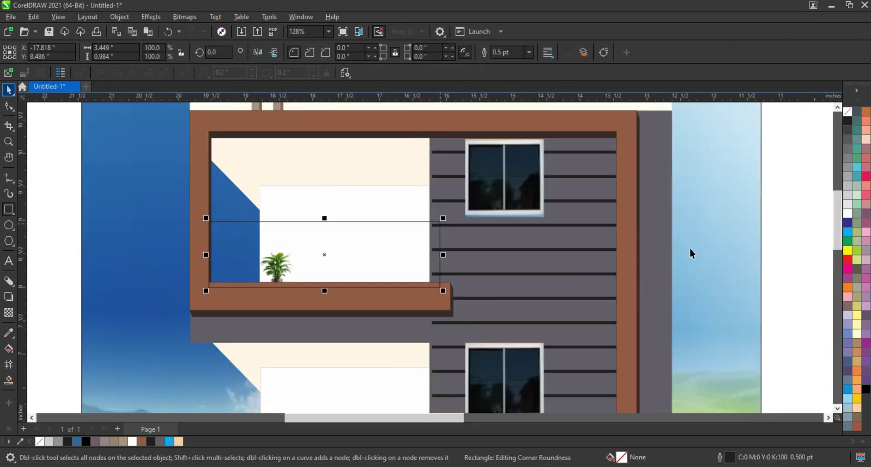
click(847, 233)
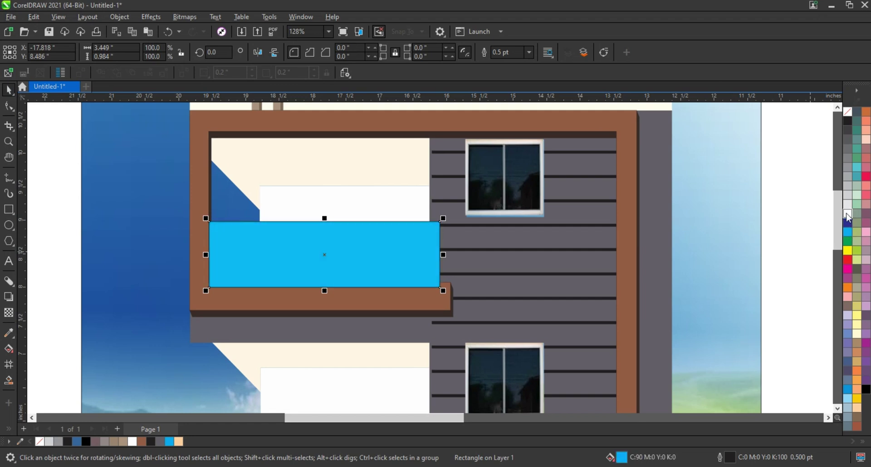
ctrl+click(848, 214)
- Give the balcony railing panel a uniform transparency of 70
click(9, 313)
click(312, 298)
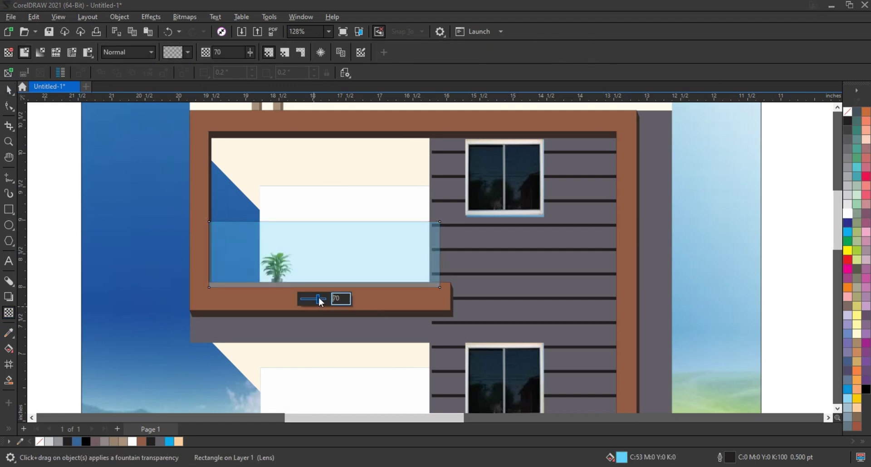
key(space)
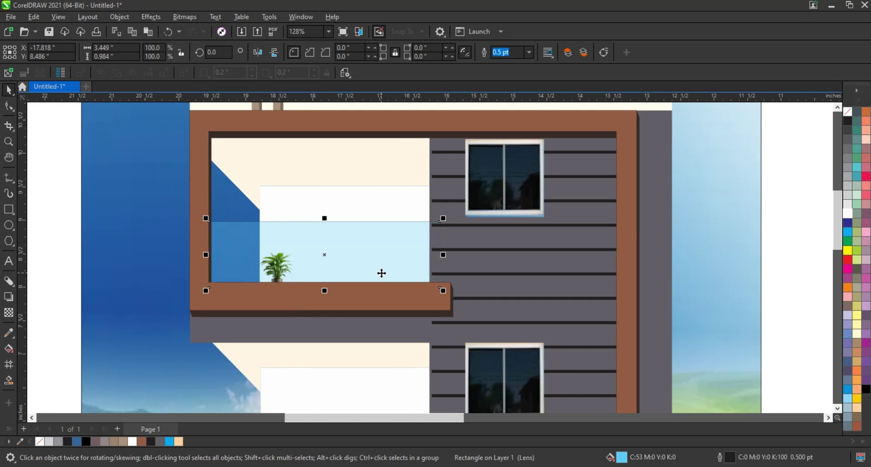
- Make a thin near-black top rail about 3.45 by 0.03 inches along the glass panel's upper edge
drag(324, 291, 324, 227)
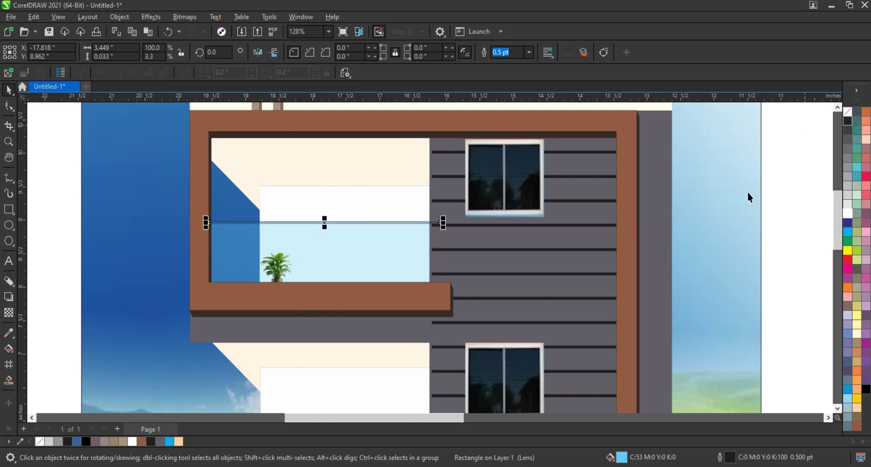
click(847, 121)
- Remove the outlines of the glass panel and its top rail and reduce their combined height to about 0.84 inch
shift+click(422, 258)
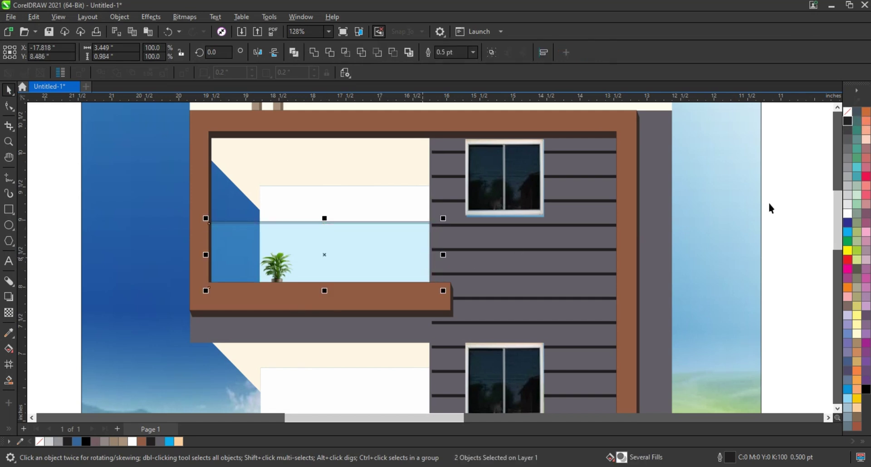
right_click(848, 112)
click(811, 119)
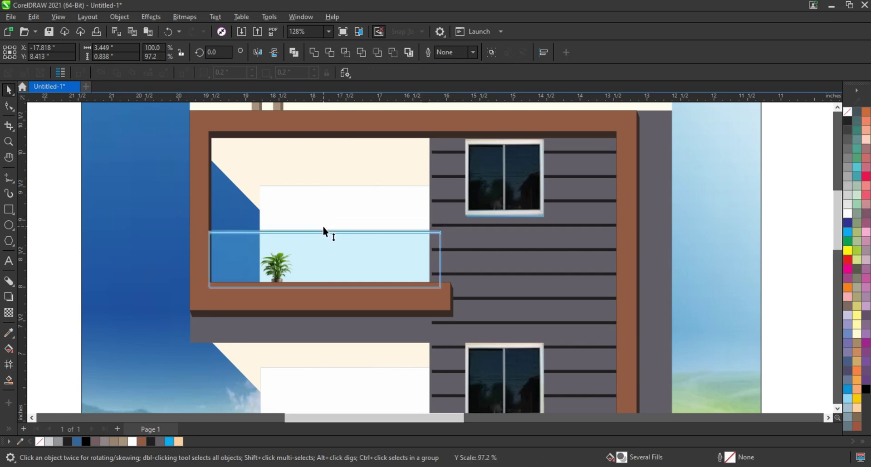
scroll(156, 292, down, 3)
- Add a gate pillar about 0.32 by 2.61 inches at the gate's left side, filled with dark grey #625F66
click(156, 292)
click(439, 323)
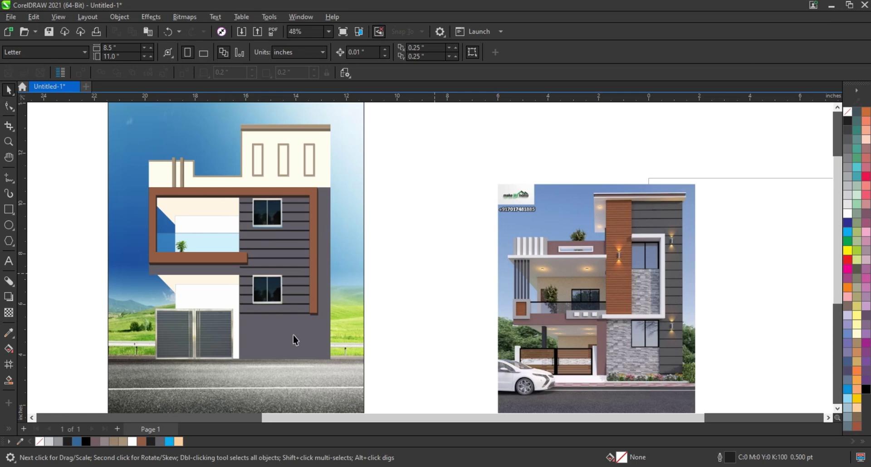
click(151, 326)
shift+click(180, 348)
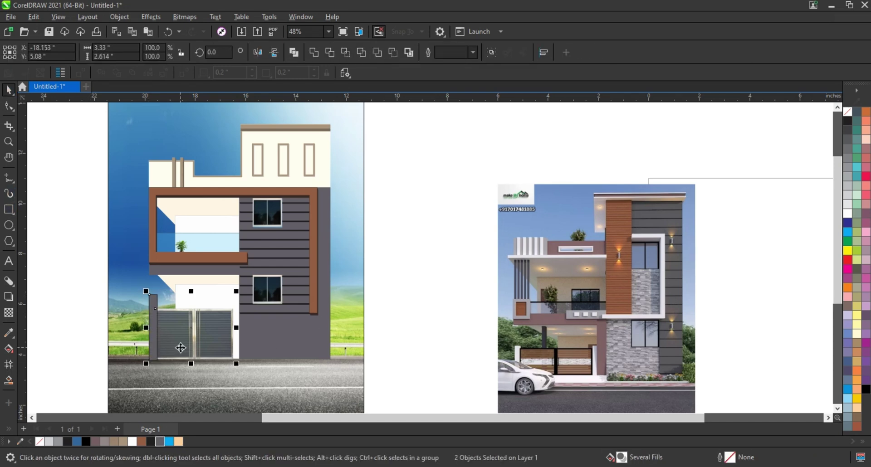
- Copy the pillar to the gate's right side and lower both pillars to just above the gate's height
scroll(180, 347, up, 5)
drag(269, 313, 563, 313)
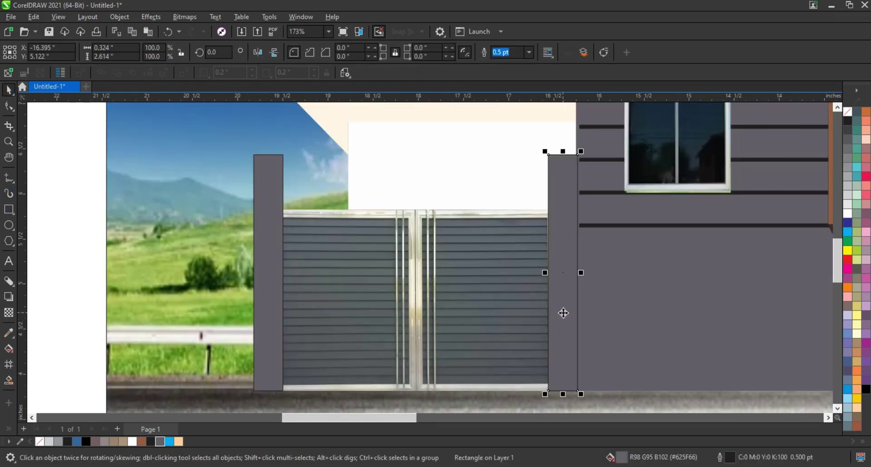
drag(416, 151, 415, 201)
scroll(479, 282, down, 5)
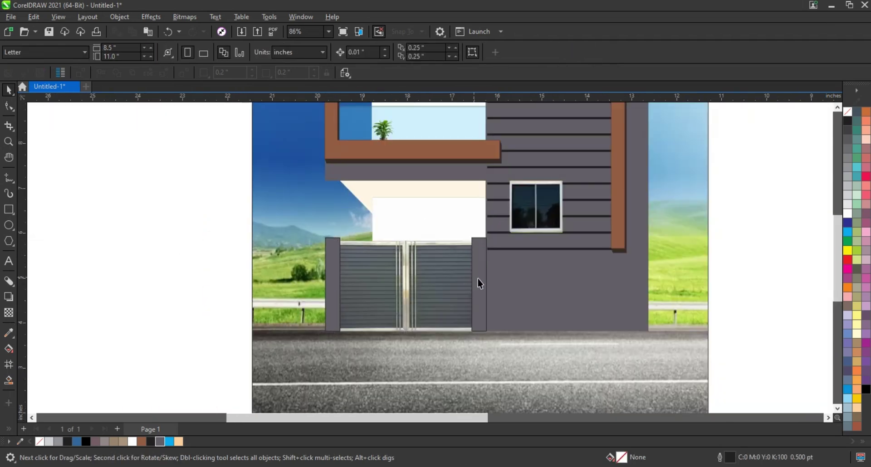
- Fill the ground-floor back wall above the gate with tan #9E8974 sampled from the reference house
scroll(503, 325, down, 2)
drag(503, 326, 360, 186)
key(shift+F2)
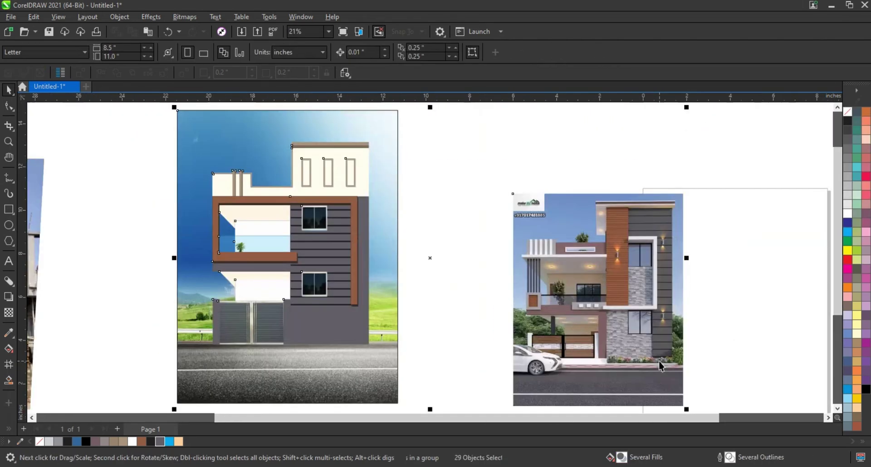
key(Escape)
click(264, 298)
key(i)
click(603, 353)
click(260, 288)
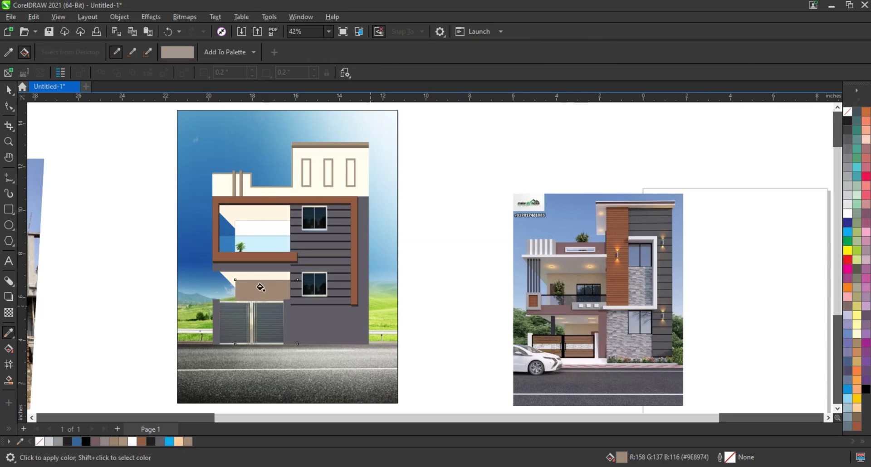
- Fill the ground-floor and balcony ceilings with grey-brown #A39892 and the balcony's back wall with tan, using colours sampled from the reference house
key(space)
key(i)
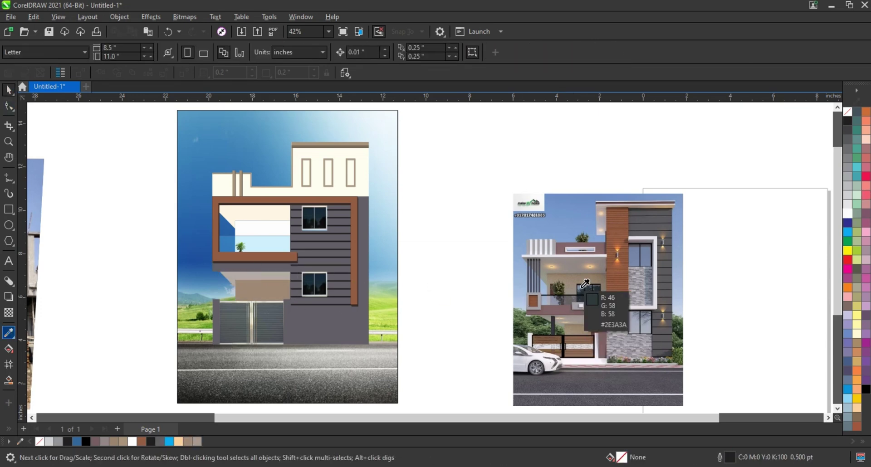
click(593, 312)
click(266, 238)
click(9, 90)
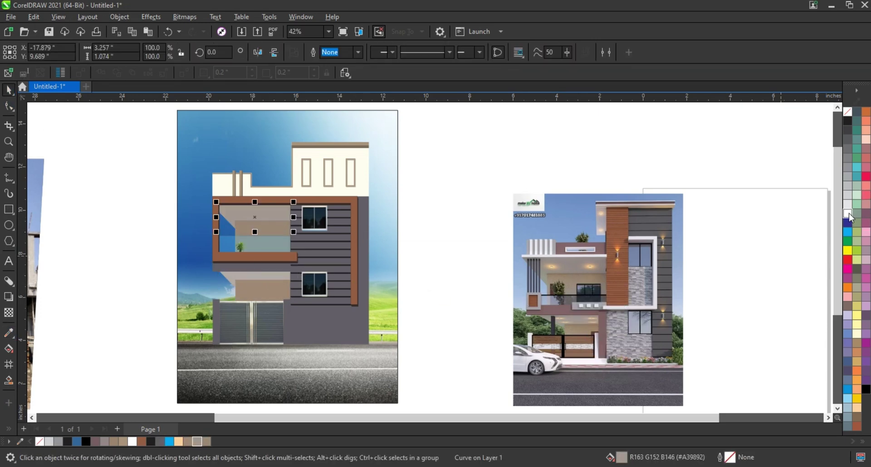
click(409, 336)
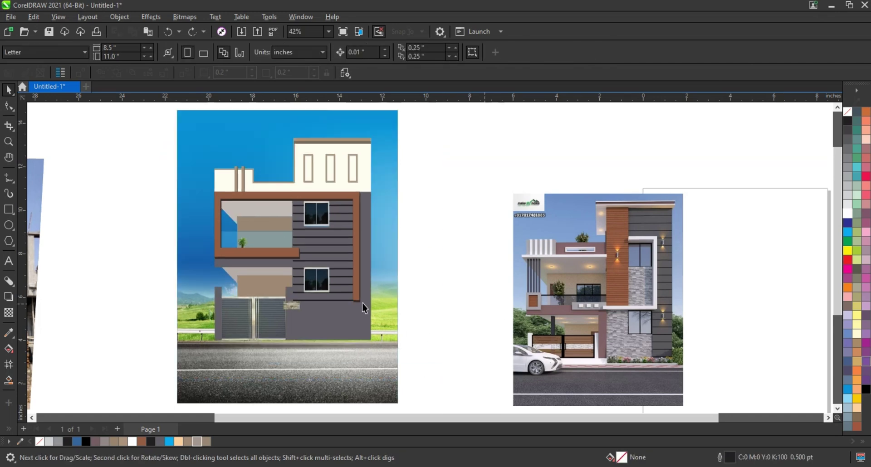
- Paste the stone texture bitmap at about 0.75 by 0.38 inch and repeat it side by side in a row below the wall siding
key(ctrl+v)
scroll(285, 304, up, 6)
scroll(275, 248, down, 2)
drag(335, 254, 533, 256)
right_click(534, 257)
scroll(298, 230, down, 4)
scroll(298, 230, down, 3)
key(ctrl+r)
key(ctrl+r)
key(ctrl+r)
key(ctrl+r)
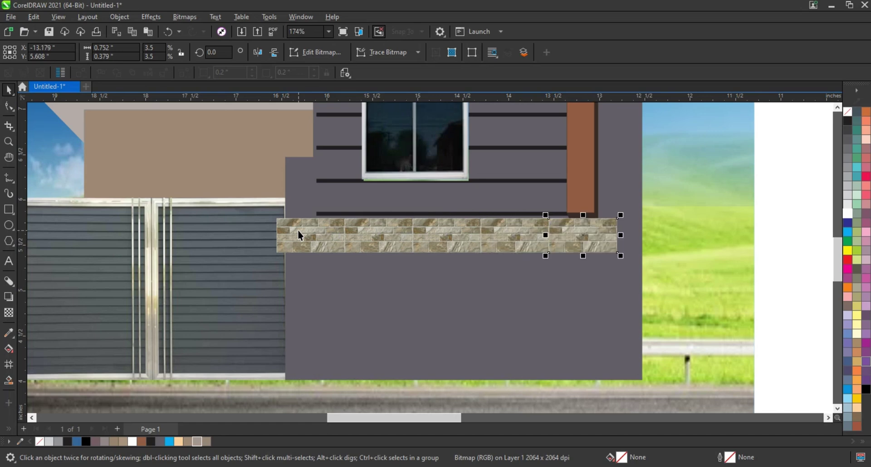
- Enlarge the stone row to about 4.80 by 0.40 inches and stack copies of its two end tiles up to the brown frame's top
drag(794, 217, 272, 260)
drag(415, 240, 422, 239)
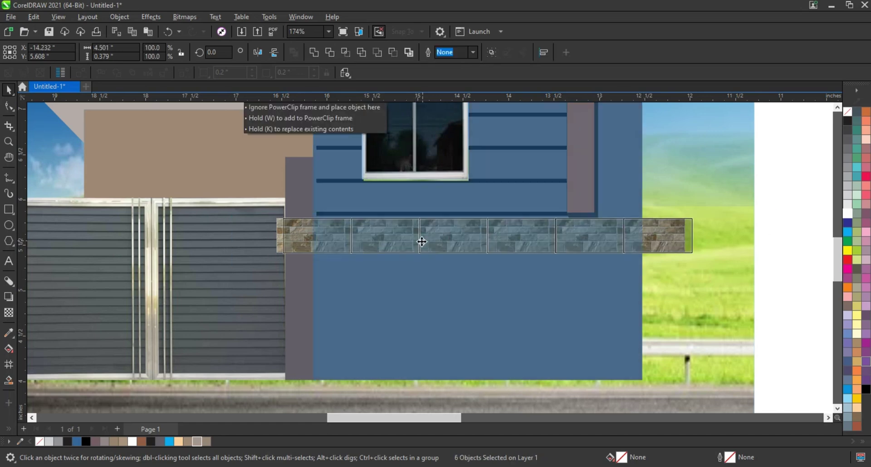
drag(700, 258, 688, 204)
right_click(687, 204)
scroll(673, 252, down, 6)
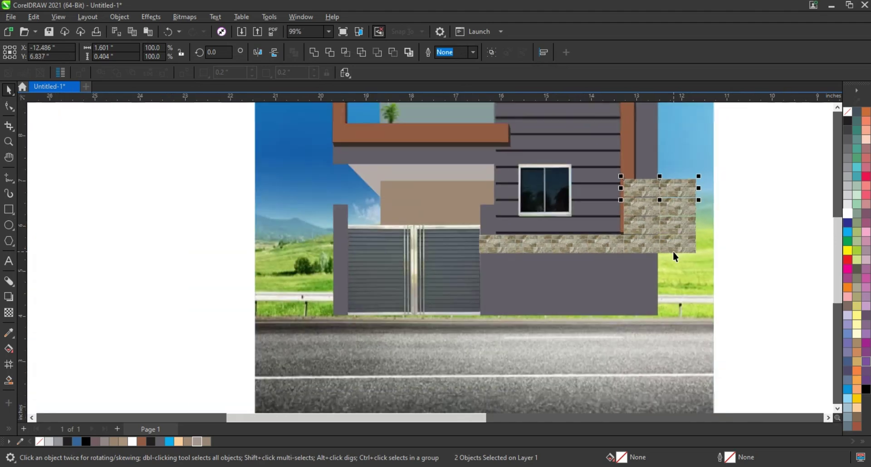
key(ctrl+r)
key(ctrl+r)
key(ctrl+r)
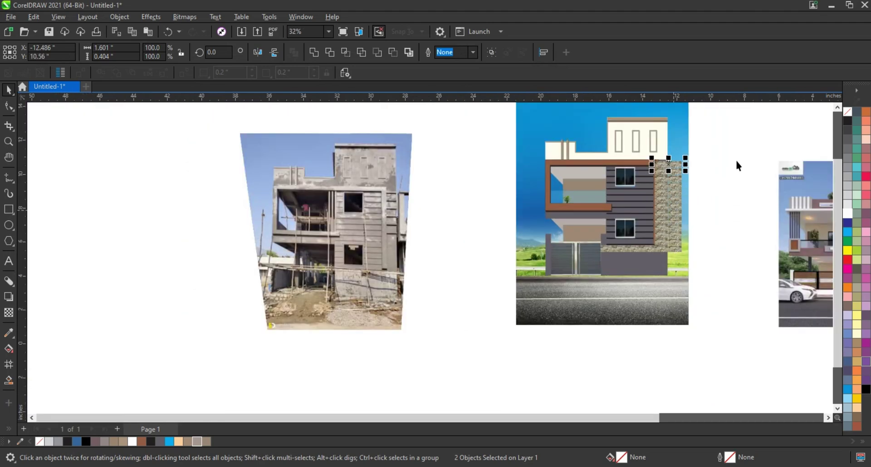
- Select all the stone tiles and PowerClip them inside the dark grey facade wall
drag(735, 155, 675, 274)
scroll(675, 274, up, 3)
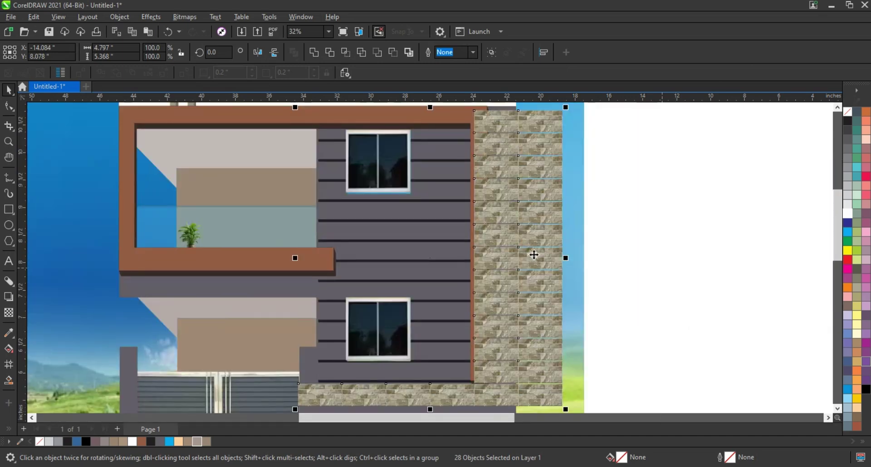
scroll(535, 253, down, 1)
right_click(568, 245)
click(518, 368)
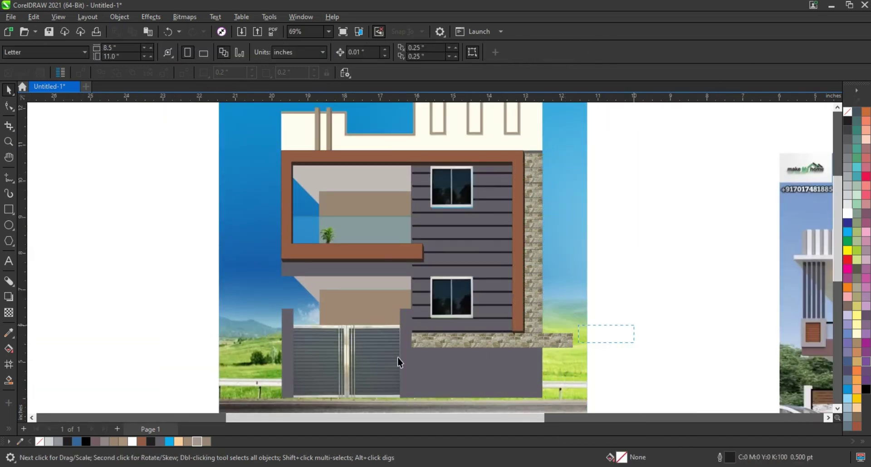
- PowerClip the leftover stone tile overhanging the wall's outer edge inside the same facade wall
click(551, 341)
right_click(551, 341)
click(584, 292)
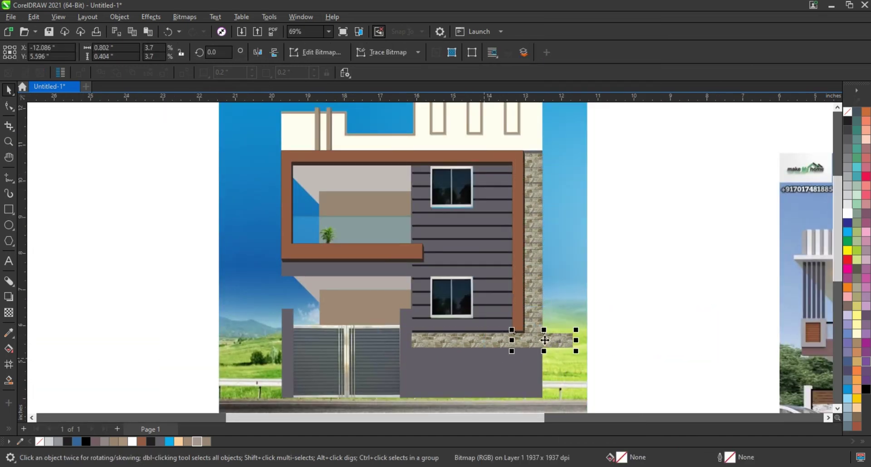
right_click(551, 341)
key(Escape)
click(498, 383)
- Edit the facade wall's PowerClip contents and repeat the stone row downward to cover the lower wall to the ground
right_click(500, 371)
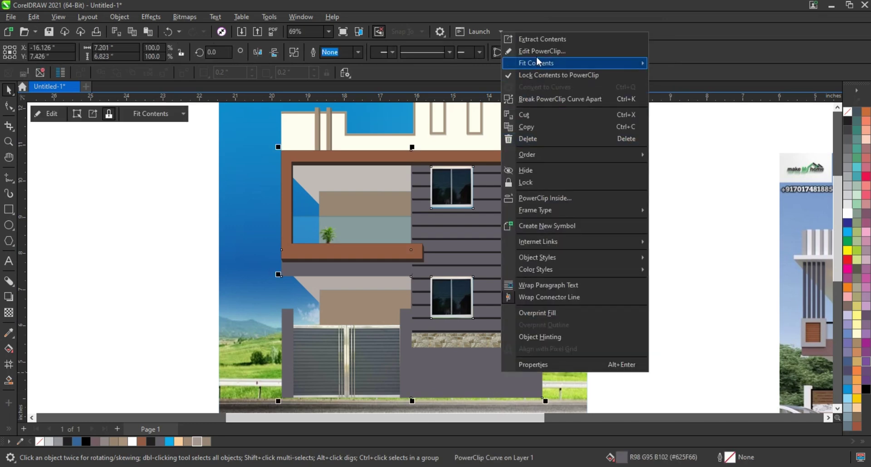
click(521, 51)
key(shift+F2)
drag(516, 290, 517, 321)
scroll(572, 300, down, 3)
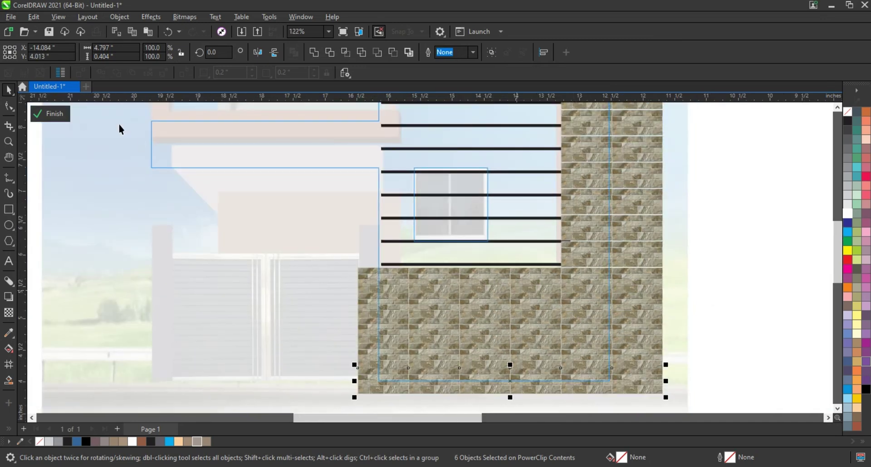
click(50, 114)
- Review the coloured elevation in a full-screen preview
scroll(693, 358, down, 4)
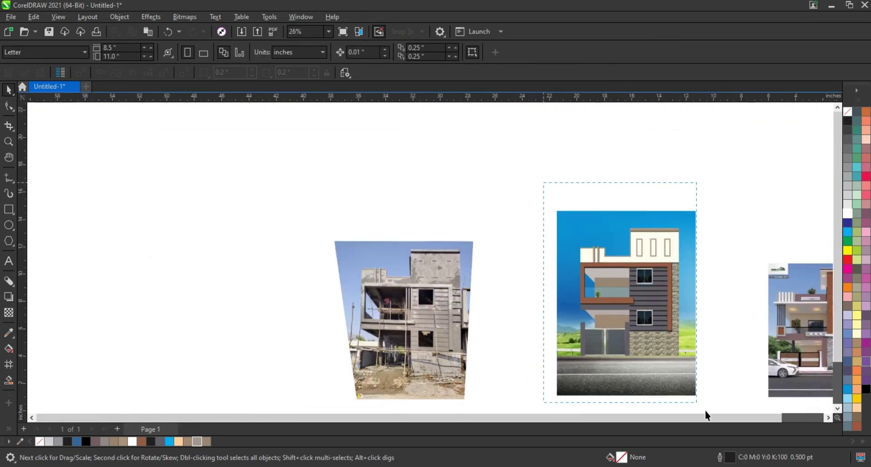
scroll(753, 322, up, 3)
click(667, 300)
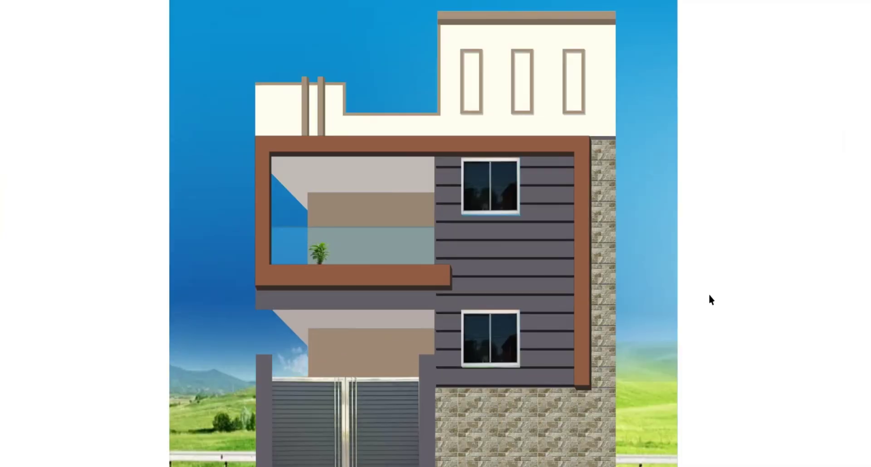